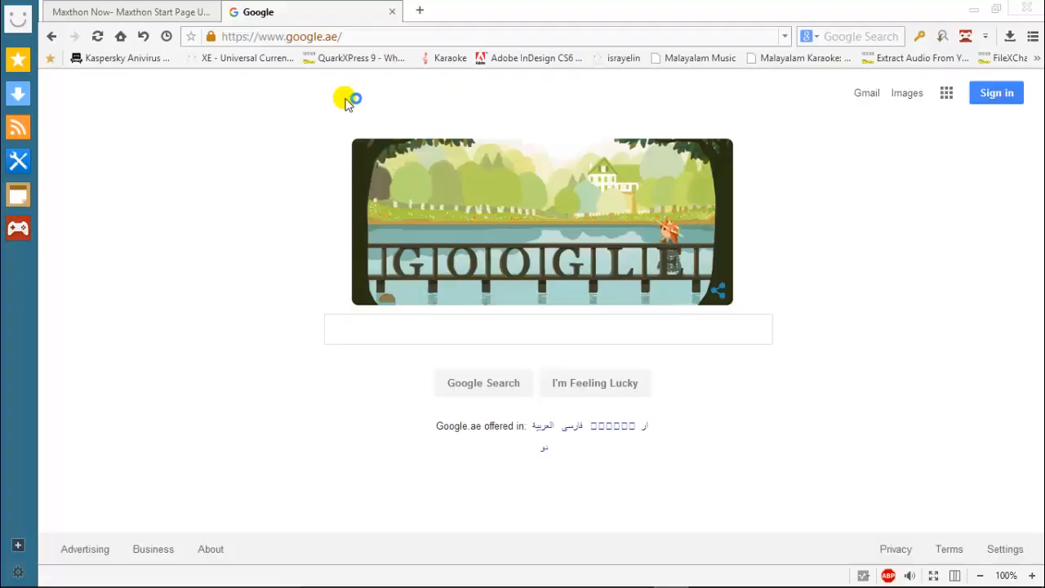
# - Search Google for "swathanthra malayalam computing" and open the smc.org.in website from the results
pyautogui.click(359, 327)
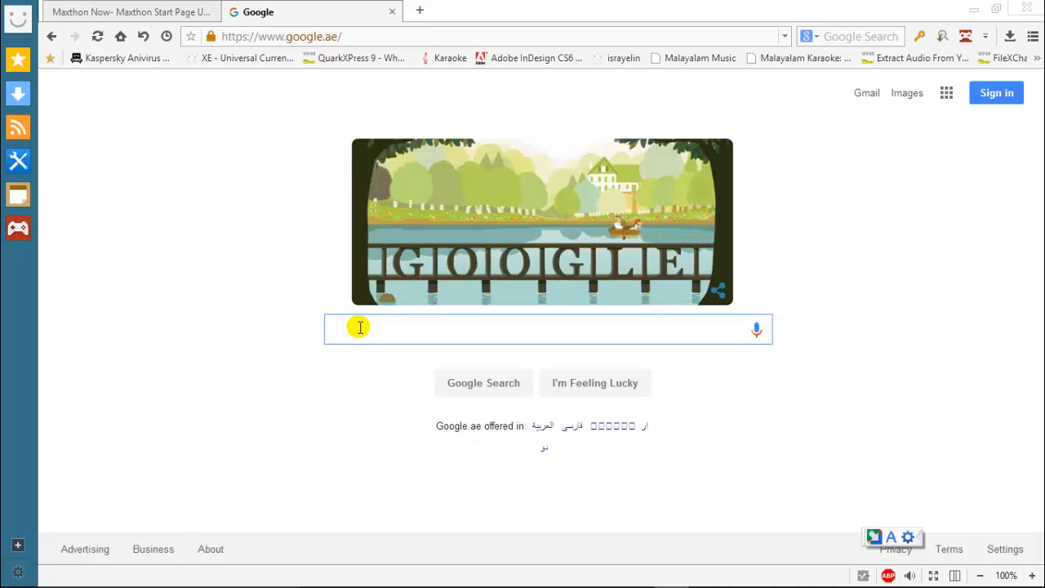
pyautogui.write('swa')
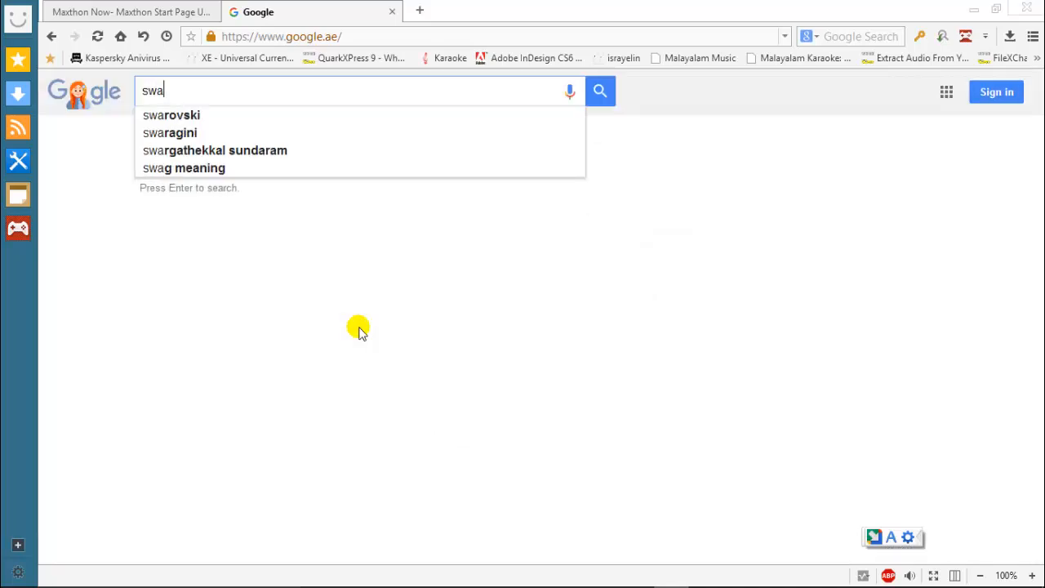
pyautogui.write('than')
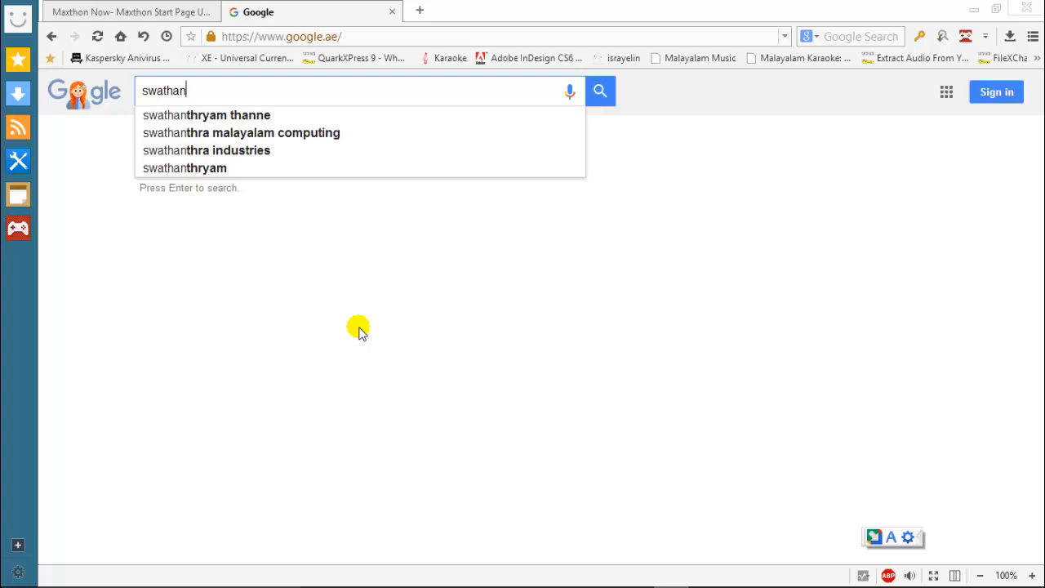
pyautogui.press('Down')
pyautogui.press('Down')
pyautogui.press('Return')
pyautogui.click(323, 212)
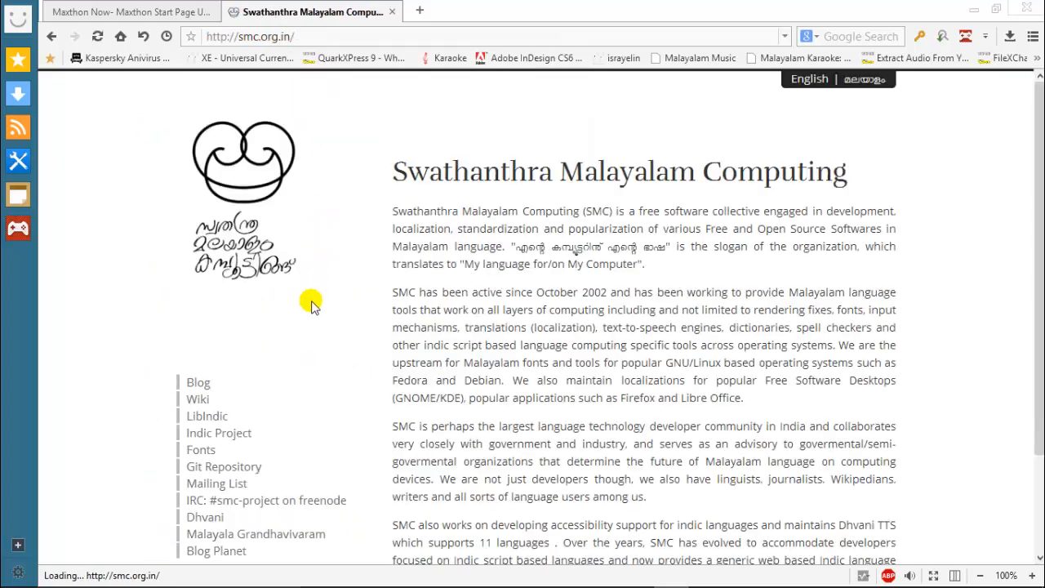
# - Go to the Fonts page of the Swathanthra Malayalam Computing site and look over the downloadable Malayalam fonts
pyautogui.scroll(-3, 310, 303)
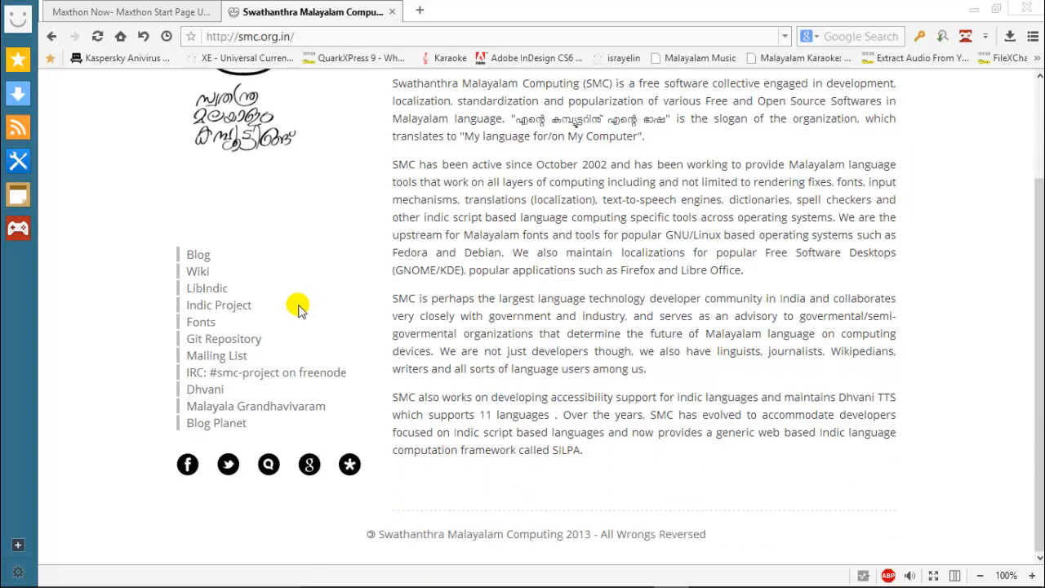
pyautogui.click(201, 324)
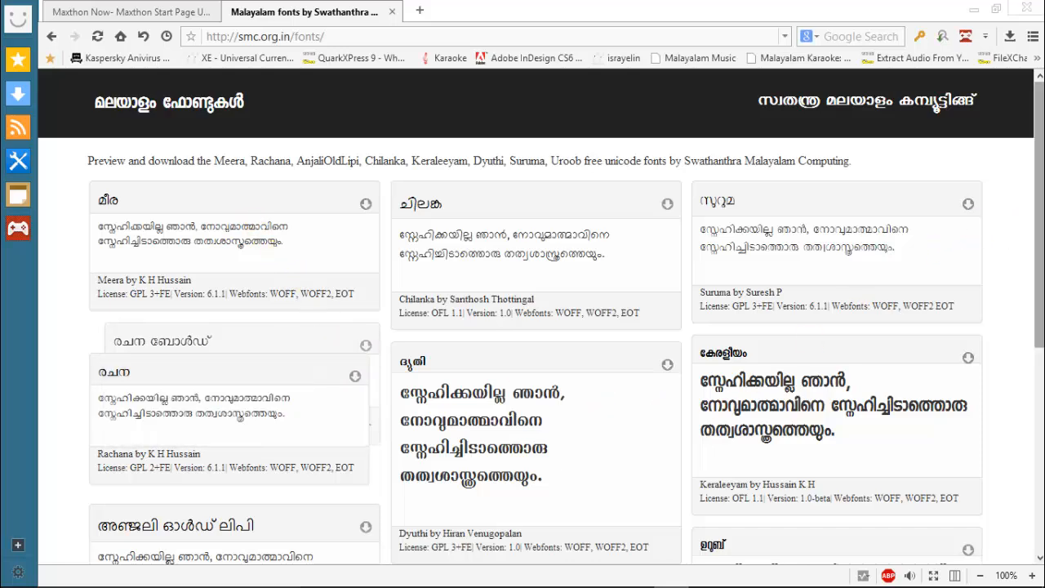
pyautogui.scroll(-3, 1033, 215)
pyautogui.scroll(3, 1031, 286)
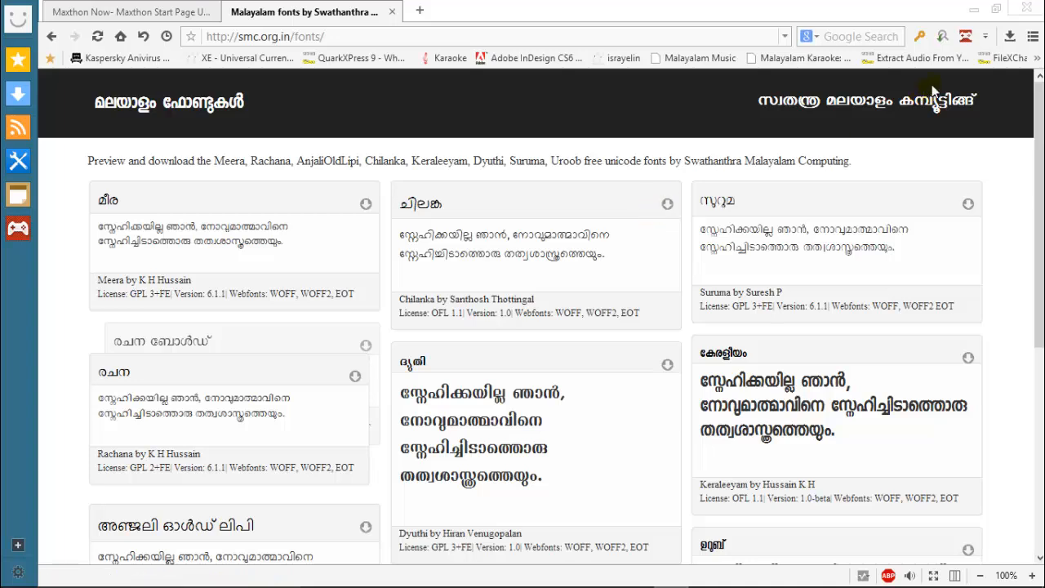
# - Close the Malayalam fonts page and open Google from the browser's start page favorites
pyautogui.click(406, 41)
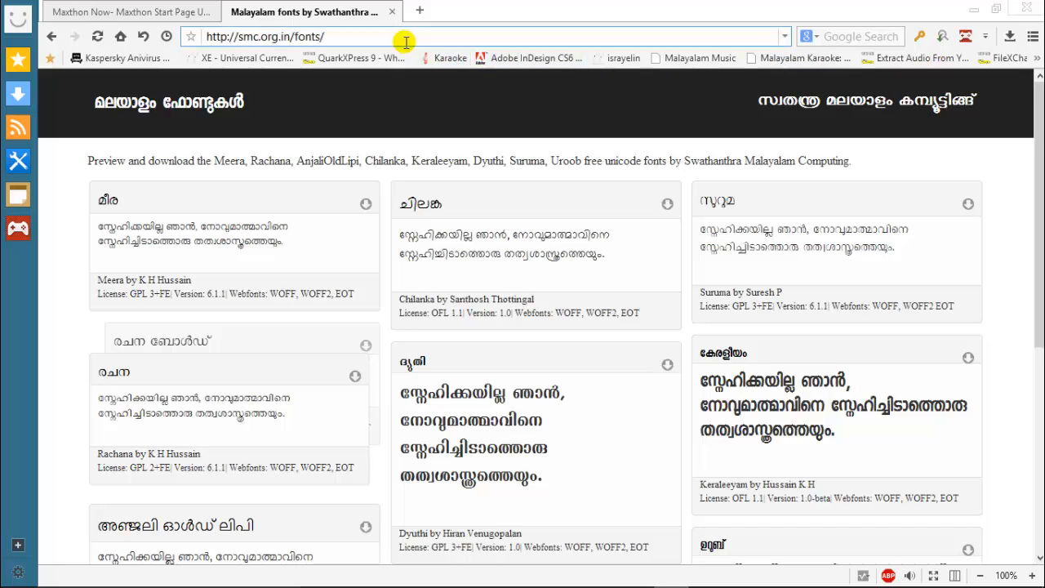
pyautogui.click(392, 12)
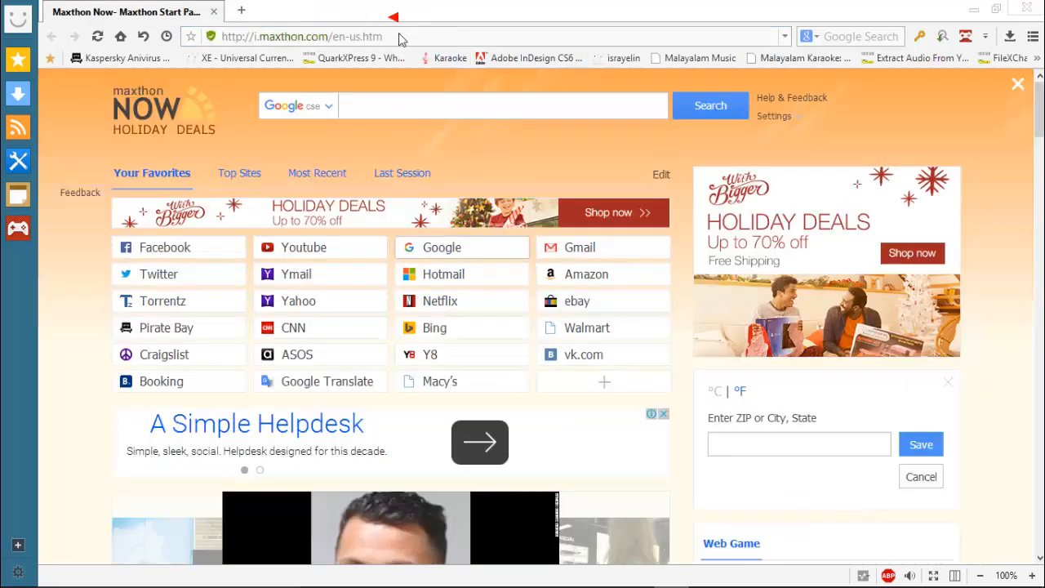
pyautogui.click(445, 253)
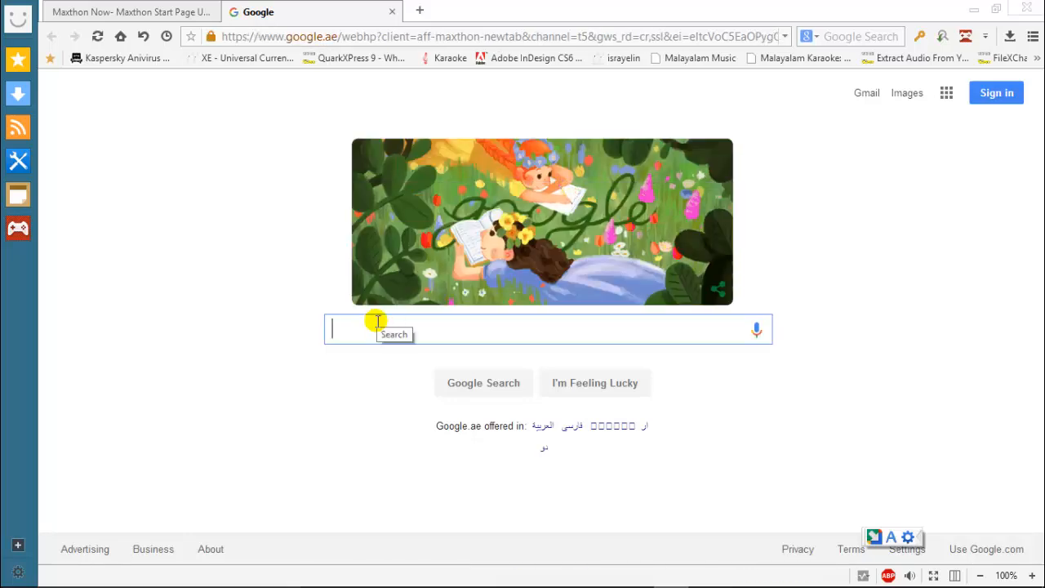
# - Search Google for "google transliteration"
pyautogui.write('g')
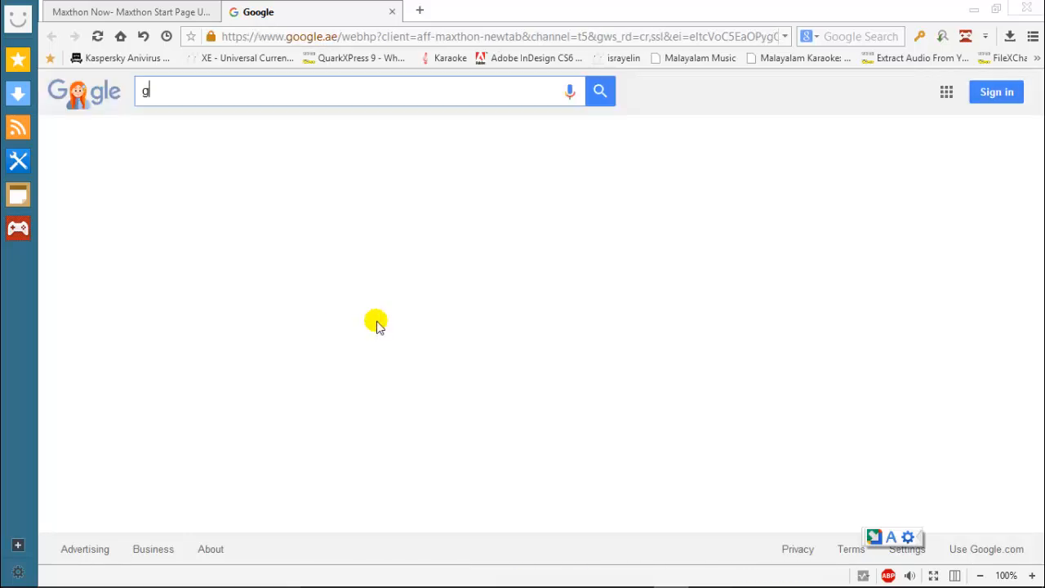
pyautogui.write('oogle')
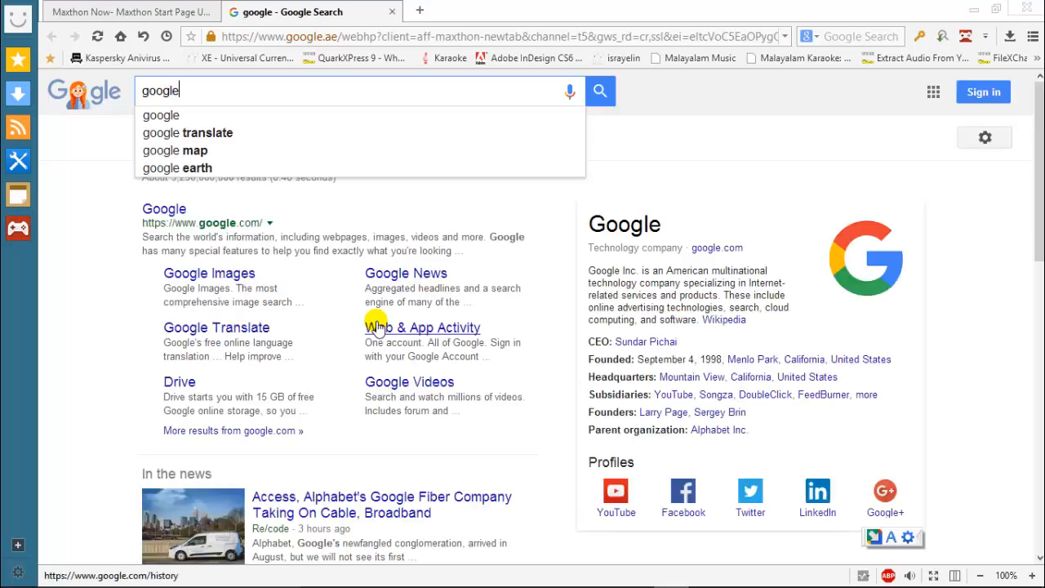
pyautogui.write(' tr')
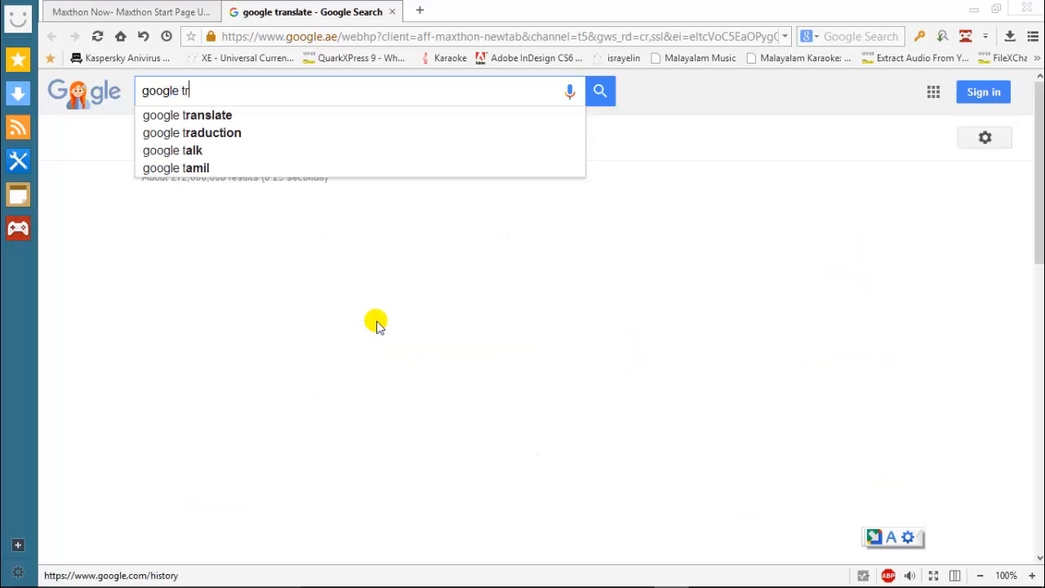
pyautogui.write('an')
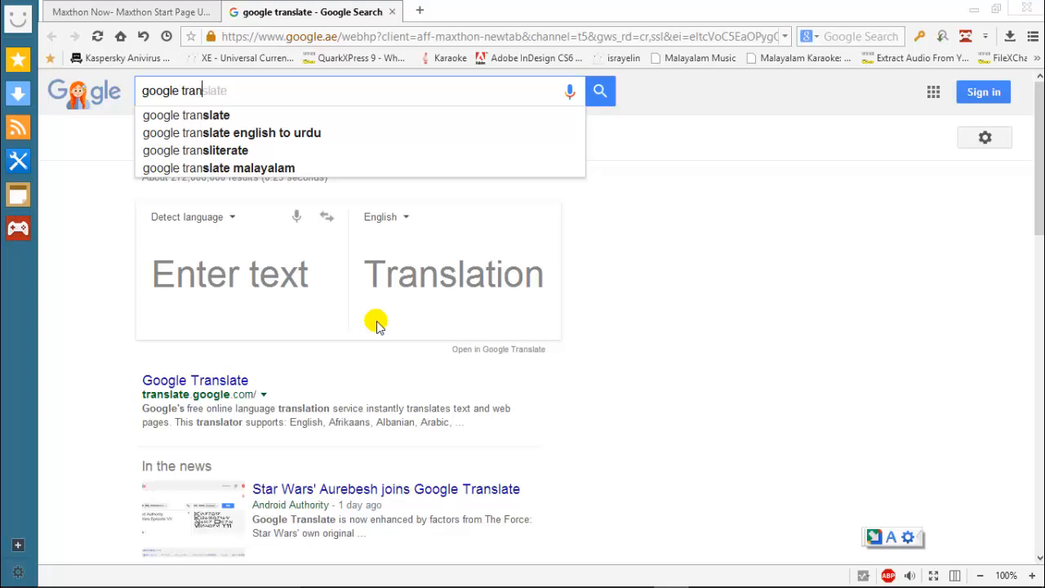
pyautogui.write('s')
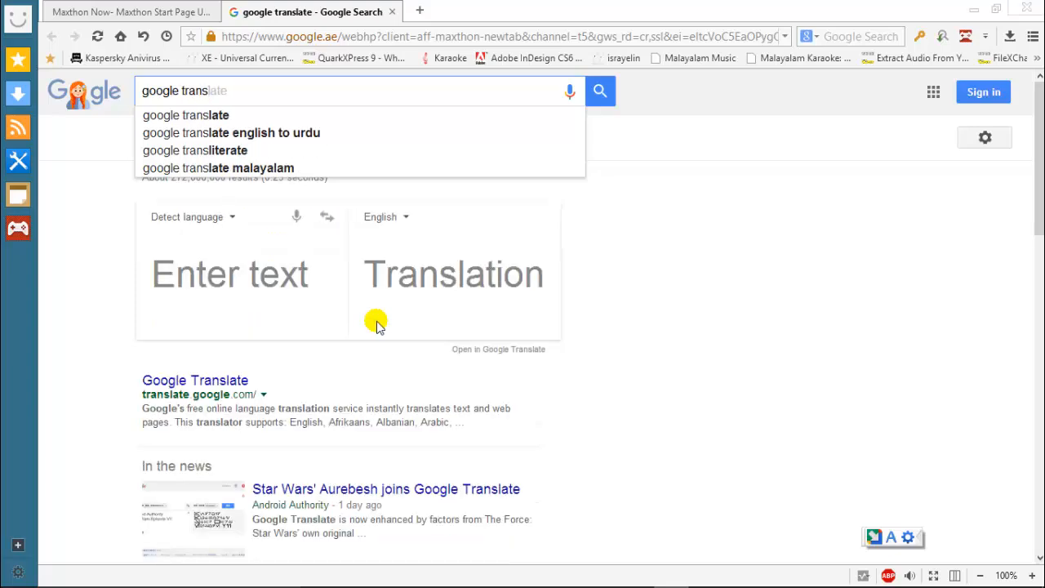
pyautogui.write('liter')
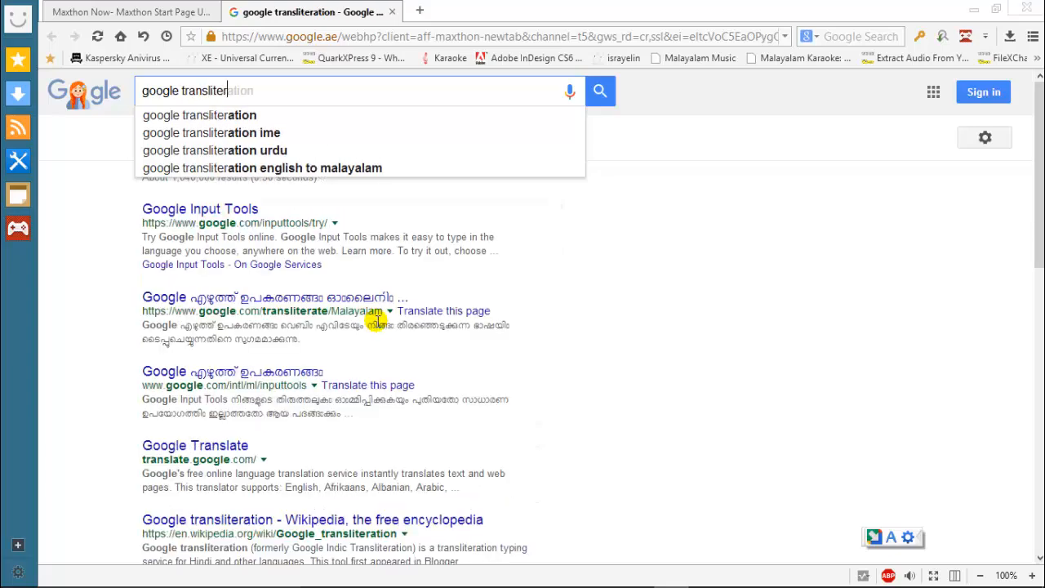
pyautogui.click(232, 118)
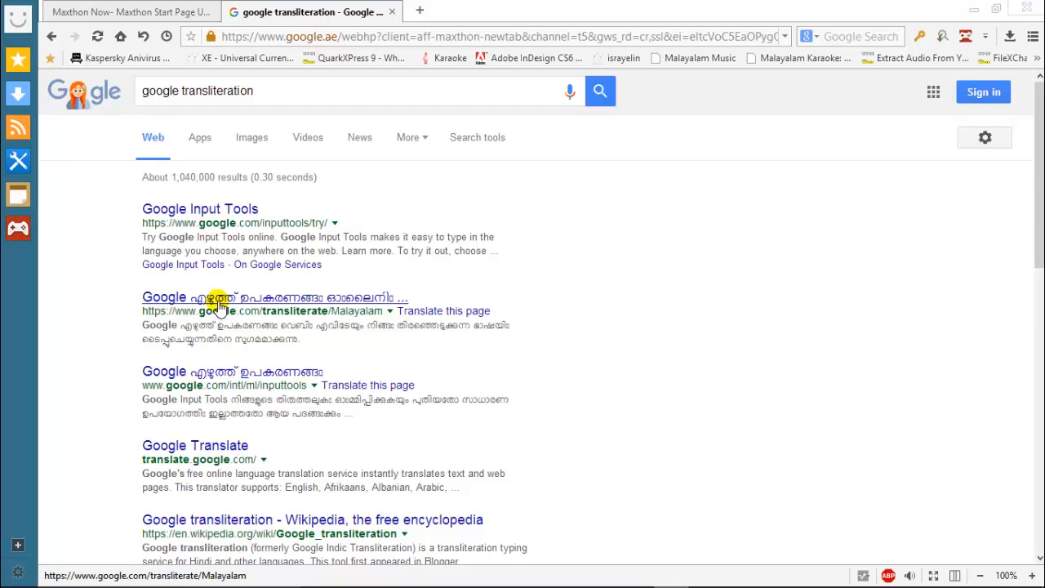
# - Open the Malayalam Google Input Tools result and go to its Windows download page, showing the language choices
pyautogui.click(218, 299)
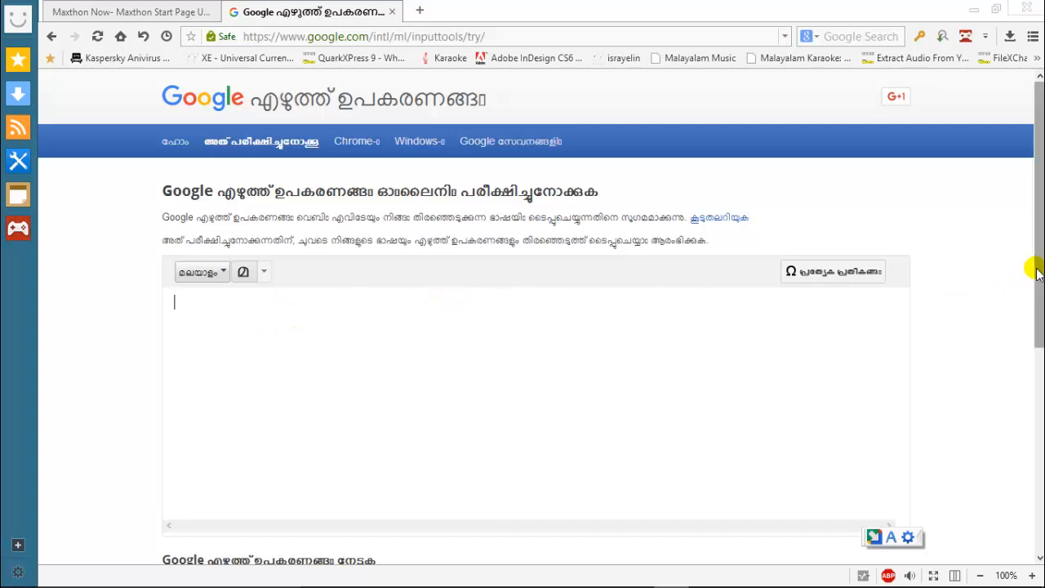
pyautogui.moveTo(1026, 262); pyautogui.dragTo(1021, 402)
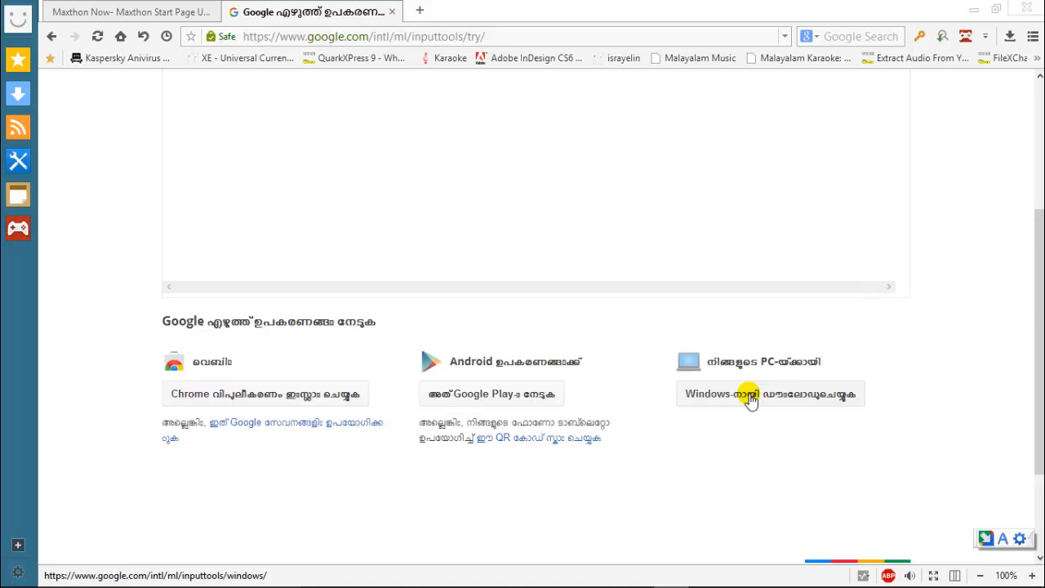
pyautogui.click(749, 395)
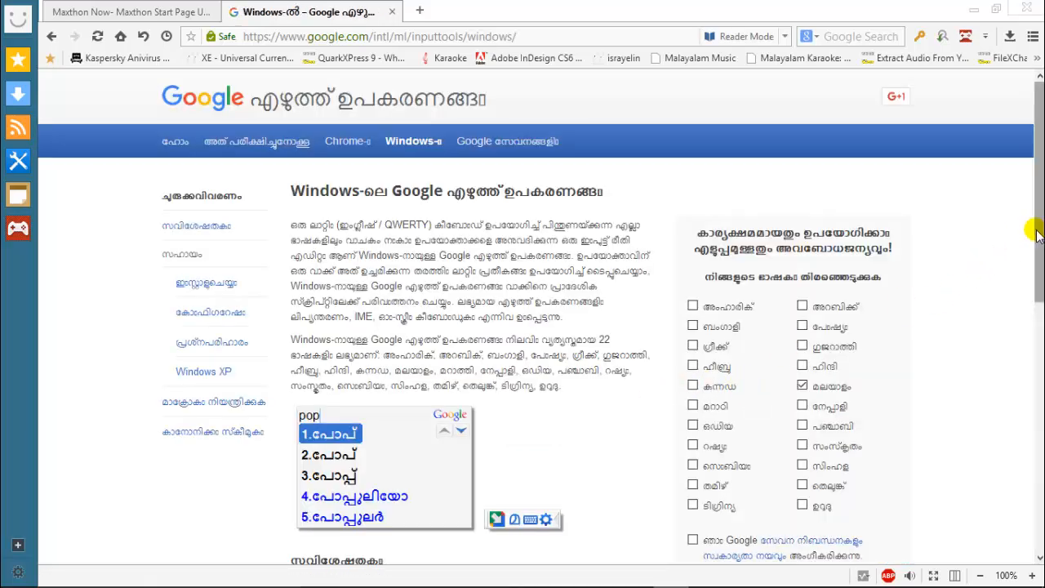
pyautogui.scroll(-1, 1037, 235)
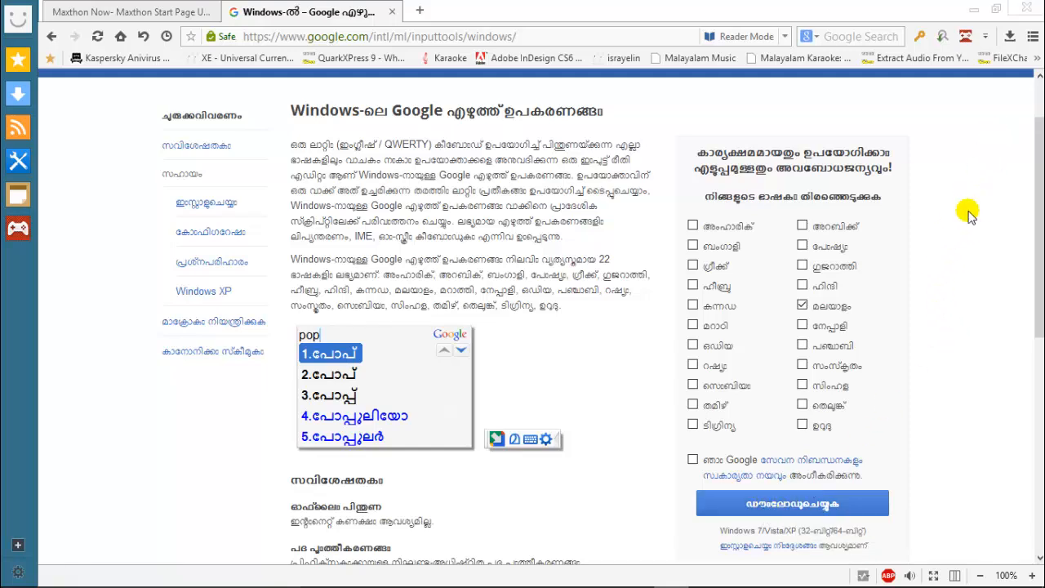
# - Switch to InDesign and draw a large text frame over the blank background beside the woman's face in Malayalam Fonts.indd
pyautogui.moveTo(768, 586)
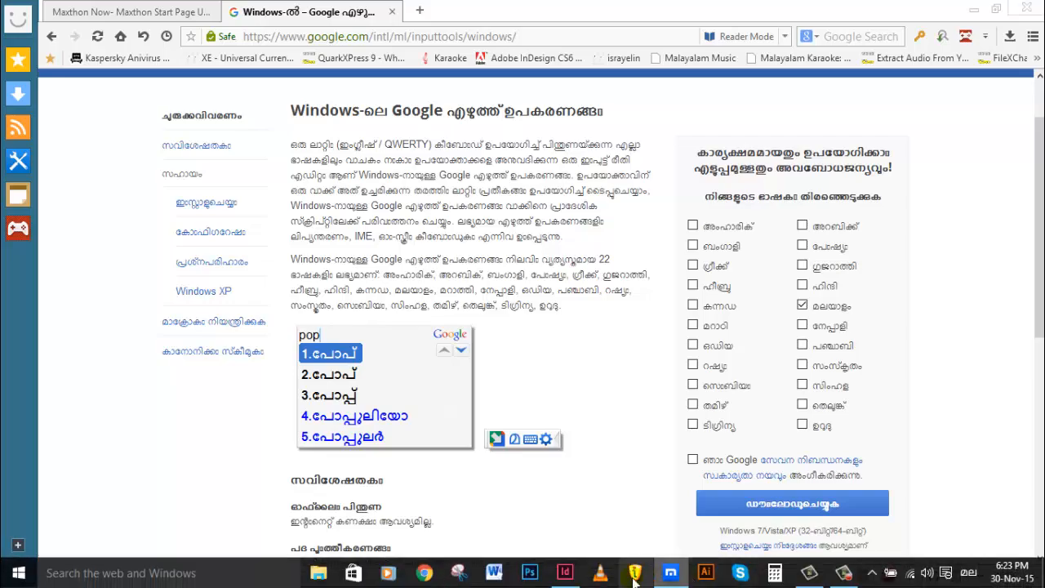
pyautogui.click(565, 574)
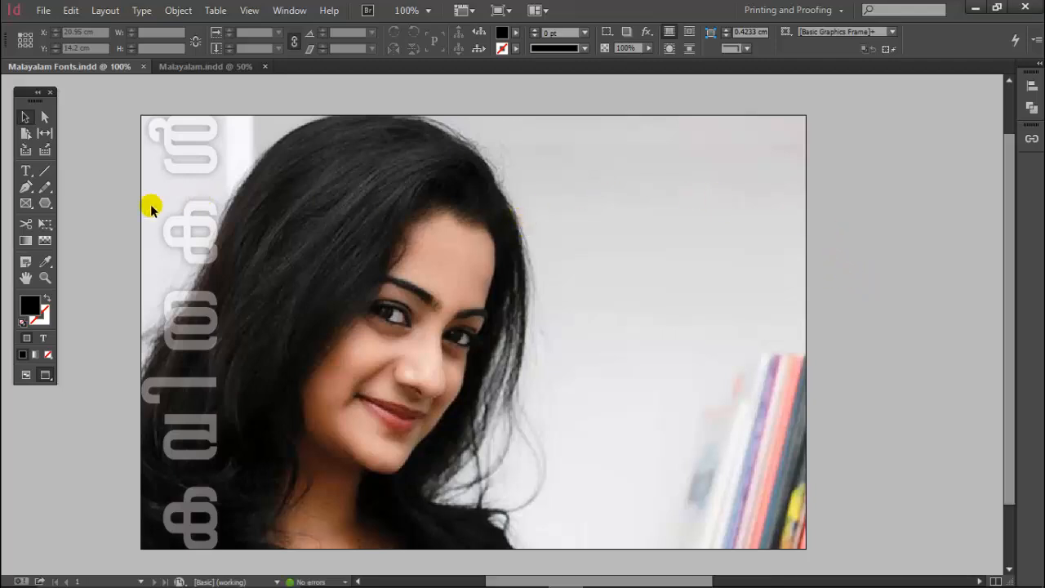
pyautogui.click(25, 171)
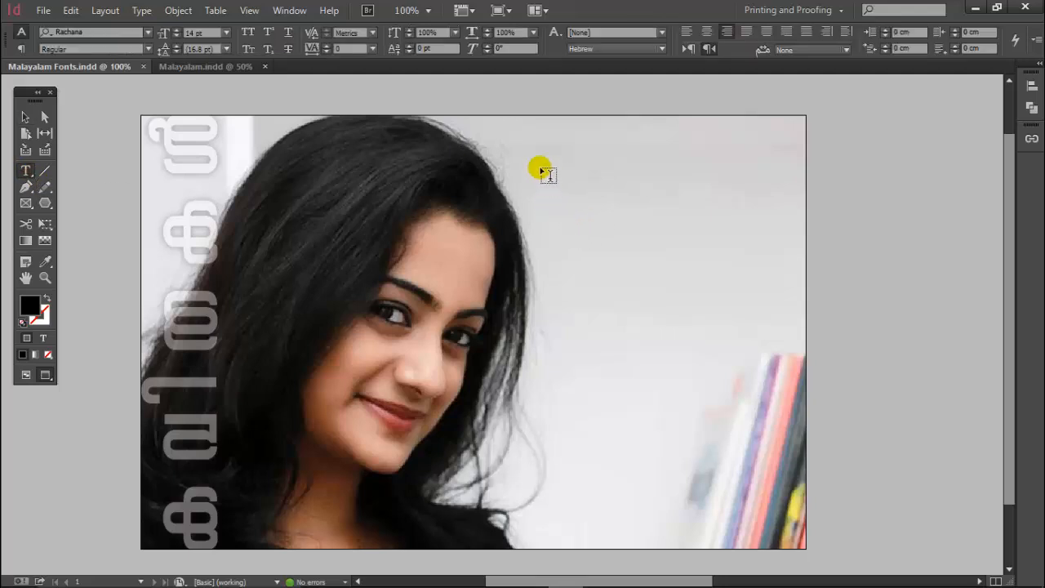
pyautogui.moveTo(531, 148); pyautogui.dragTo(787, 373)
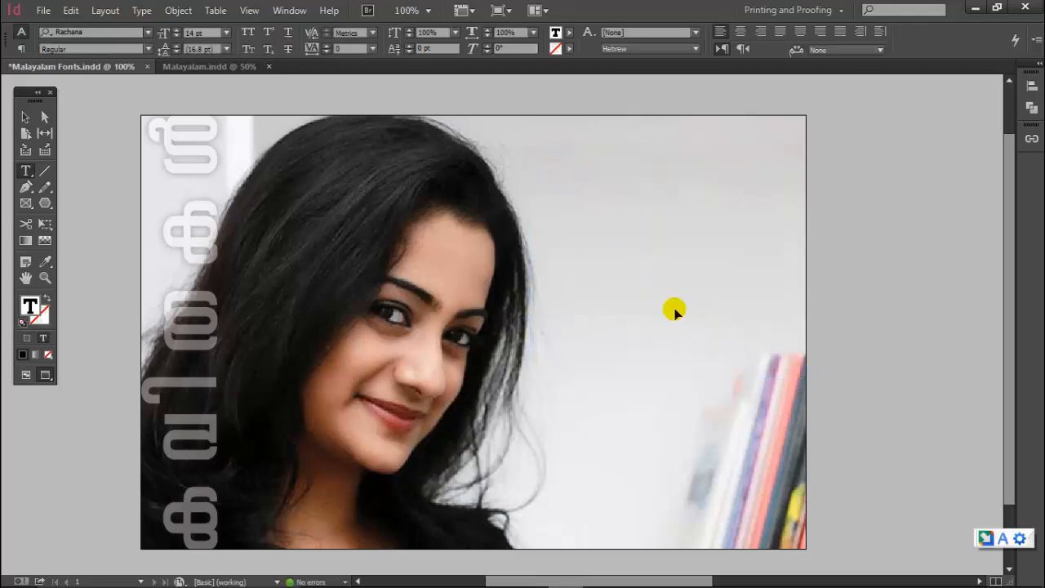
pyautogui.hotkey('ctrl', 't')
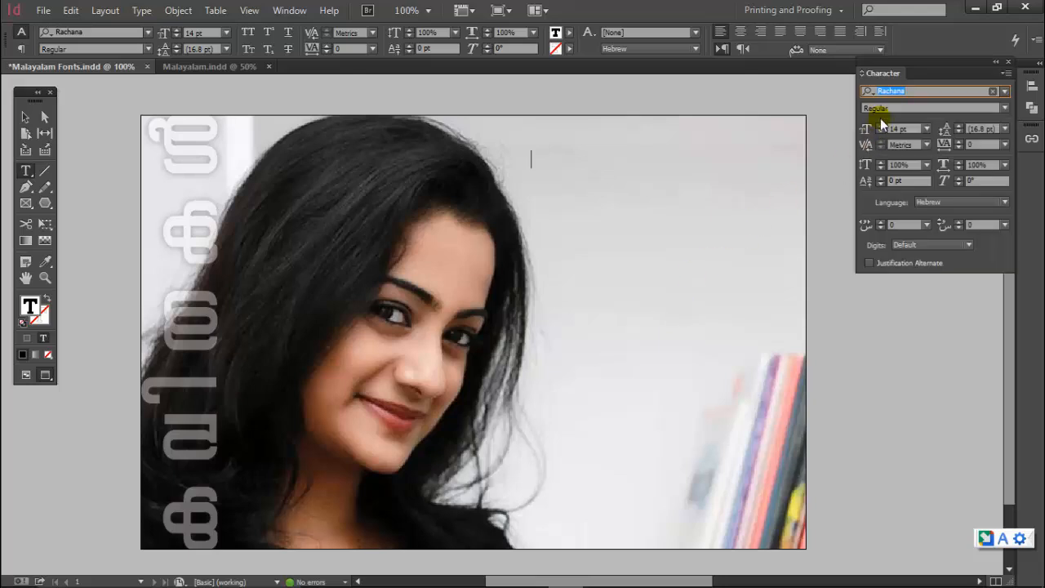
pyautogui.moveTo(895, 72); pyautogui.dragTo(863, 159)
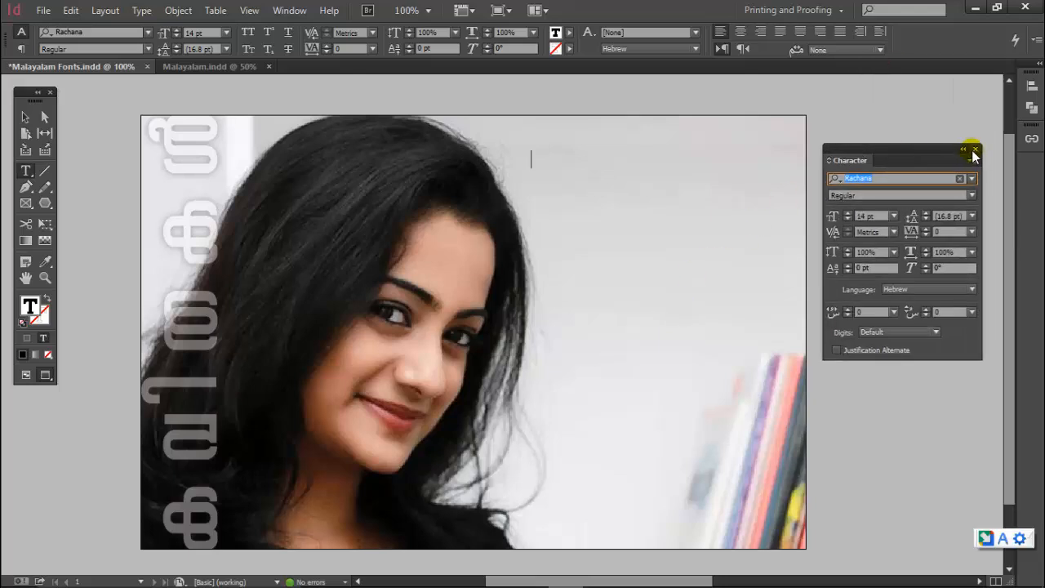
pyautogui.click(974, 151)
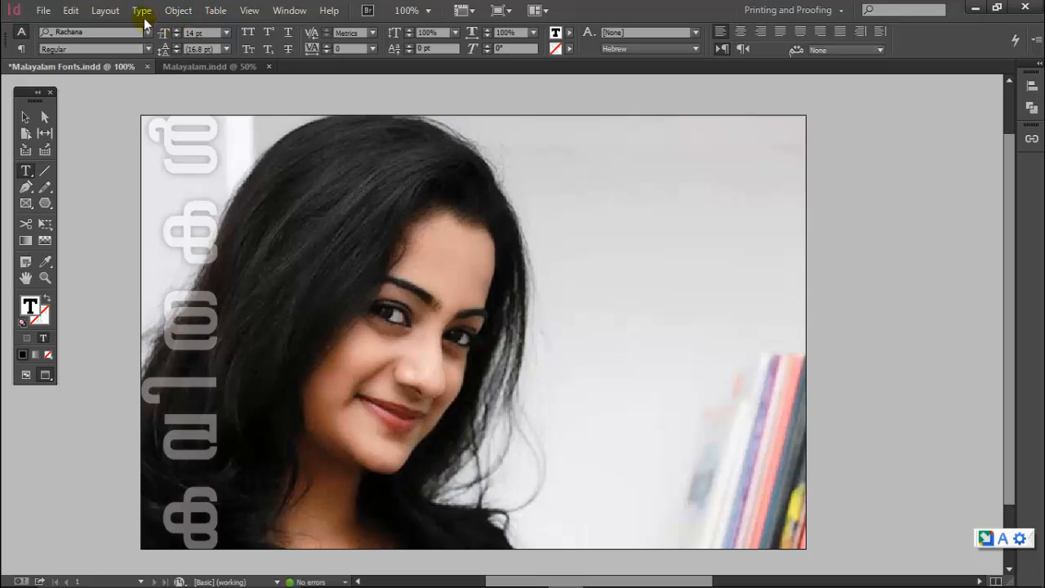
# - Show the Character settings and set the font for the new text frame to MLOT-Sruthy Italic
pyautogui.click(142, 10)
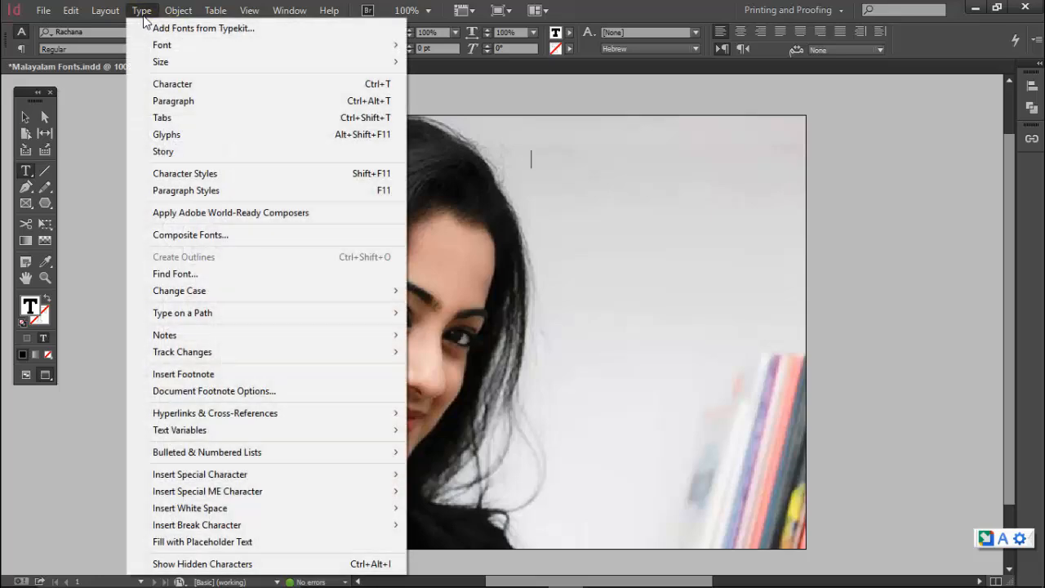
pyautogui.click(162, 84)
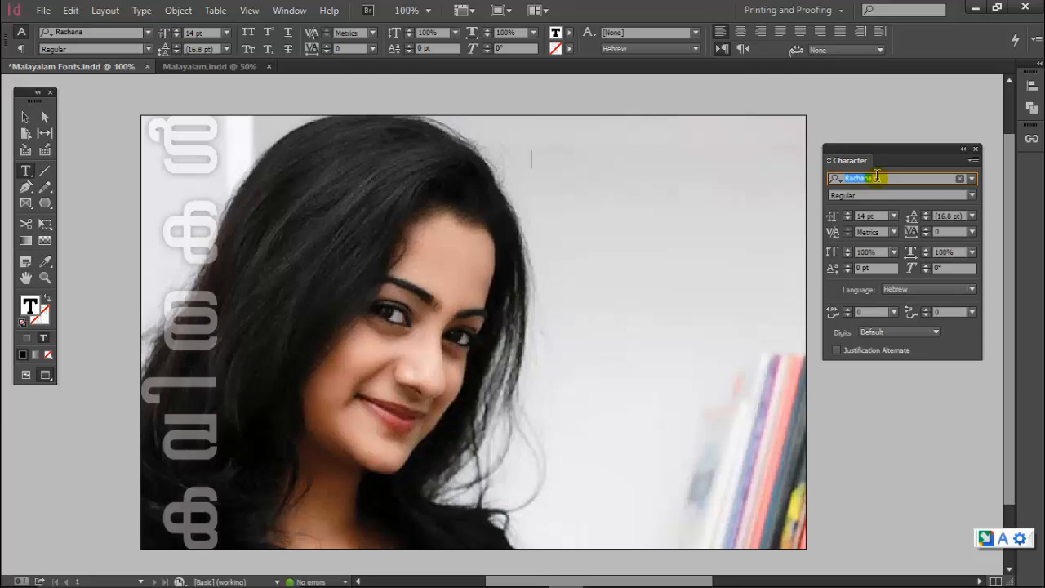
pyautogui.click(971, 180)
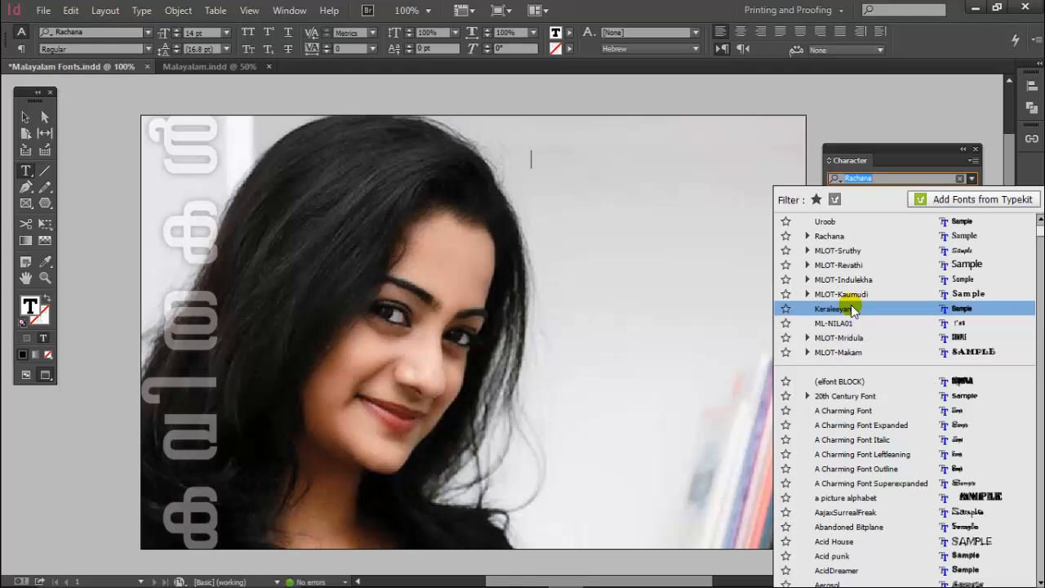
pyautogui.click(847, 252)
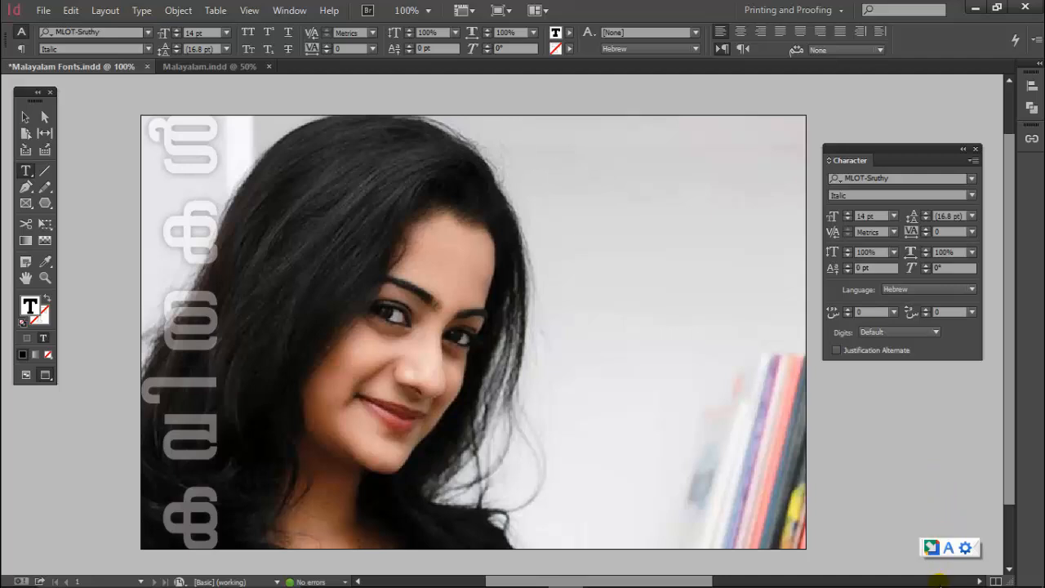
# - Switch the Windows input language to Malayalam with Google Input Tools
pyautogui.moveTo(941, 582)
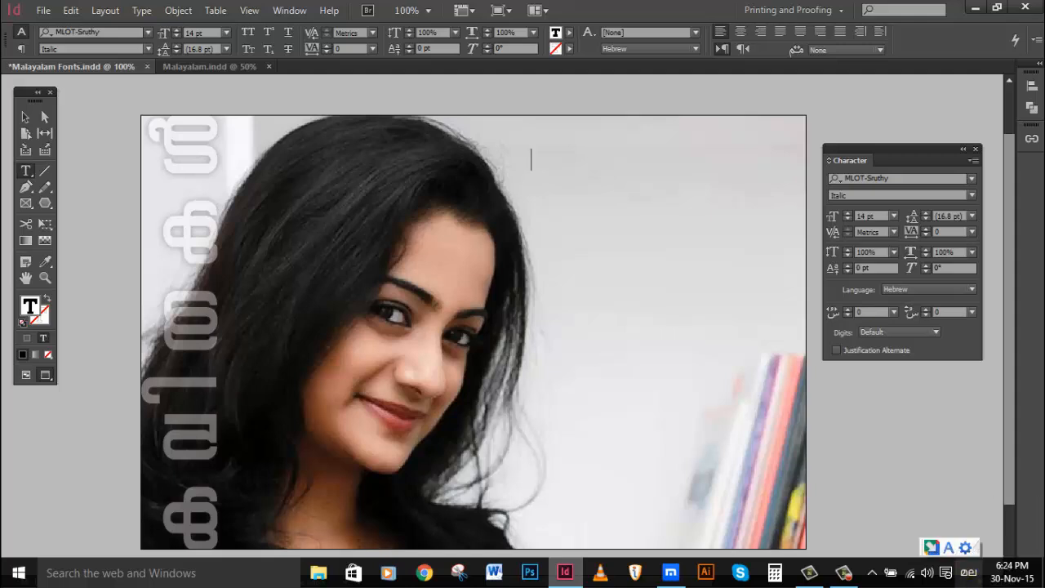
pyautogui.click(970, 576)
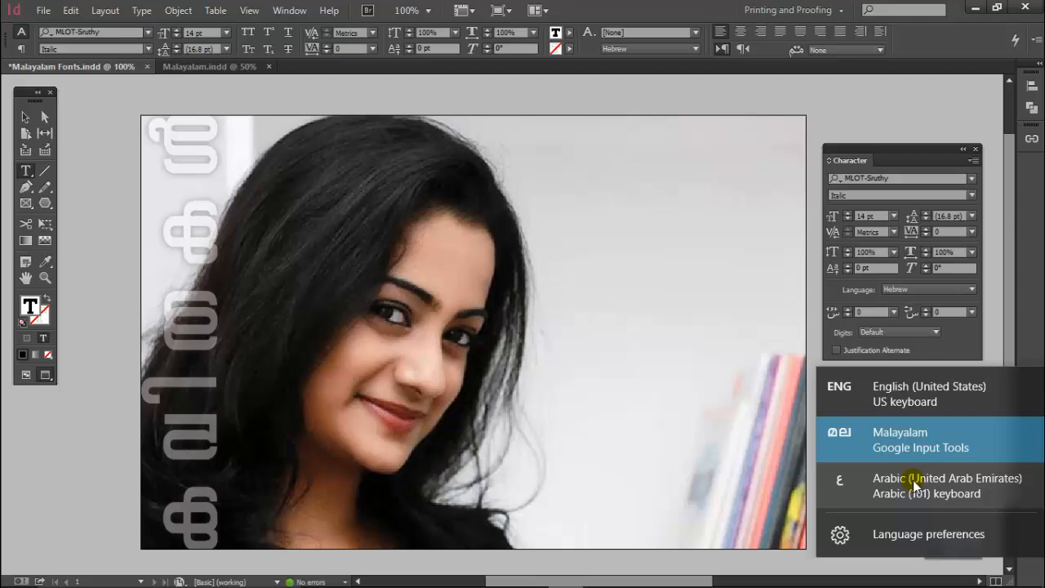
pyautogui.click(889, 439)
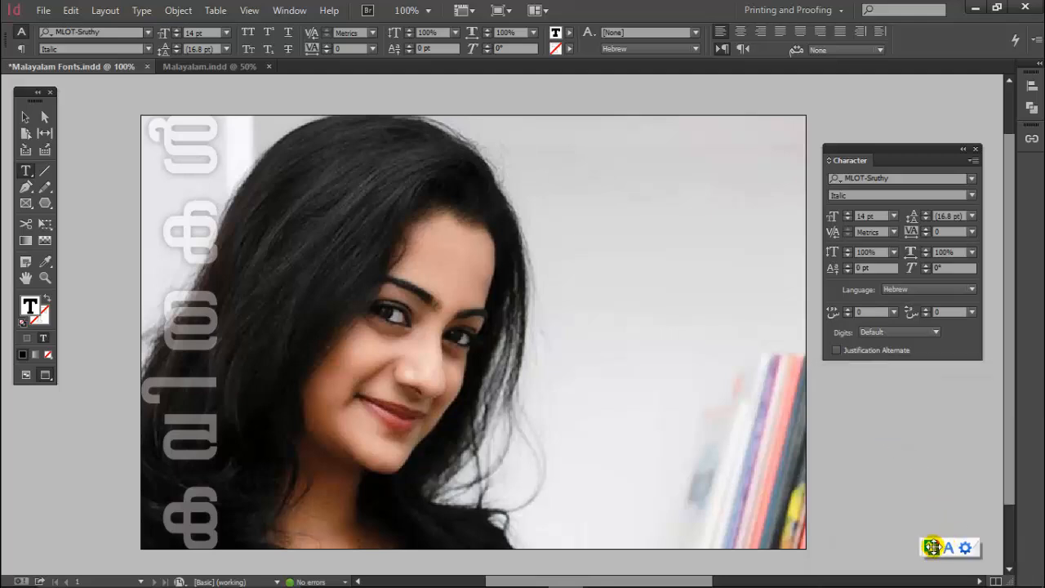
# - Move the Google Input Tools bar slightly aside and switch its input language from English to Malayalam
pyautogui.moveTo(932, 546)
pyautogui.mouseDown()
pyautogui.moveTo(921, 545)
pyautogui.moveTo(944, 557)
pyautogui.mouseUp()
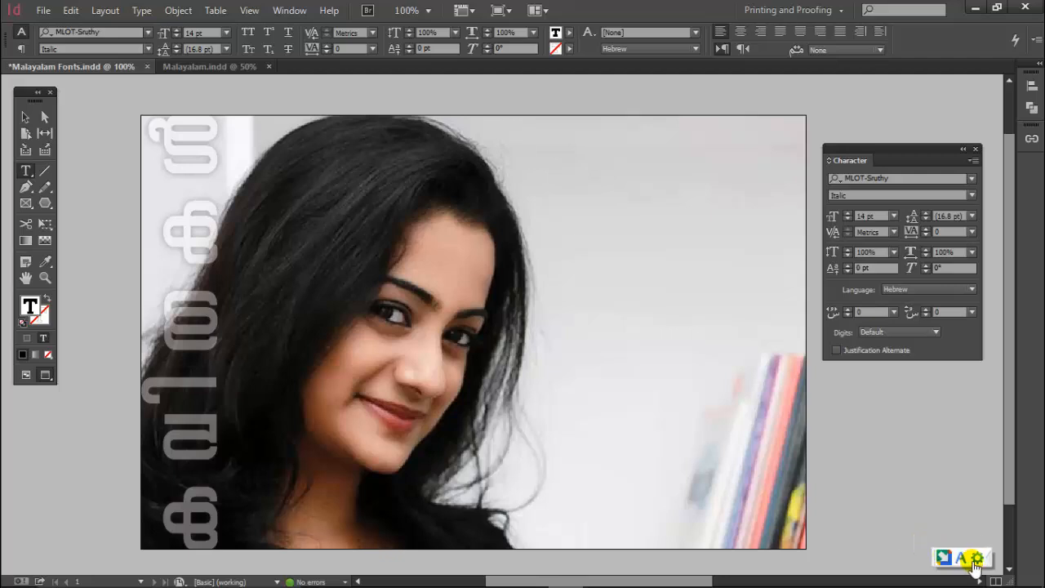
pyautogui.click(964, 559)
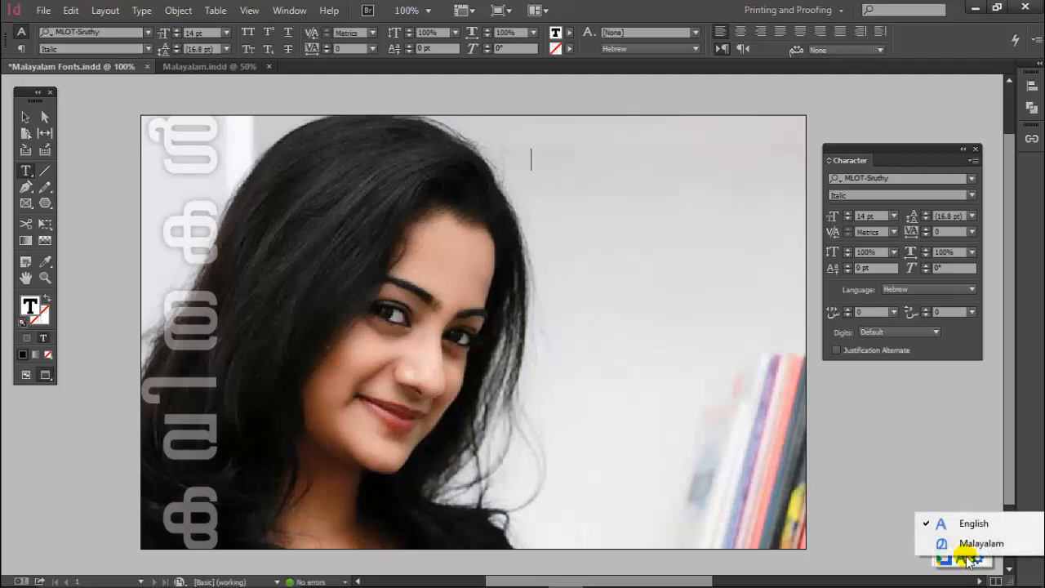
pyautogui.click(966, 544)
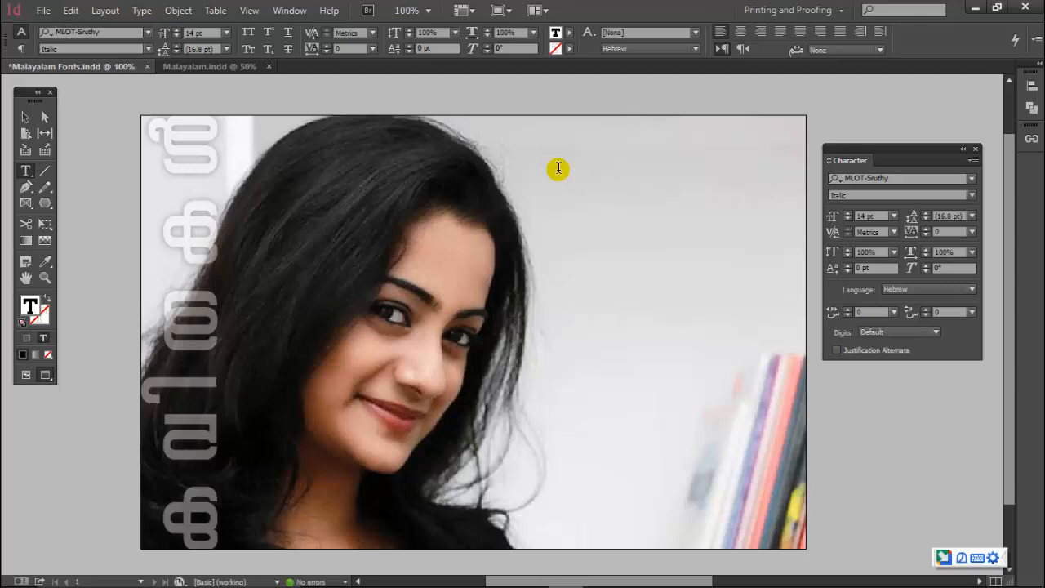
# - Enter the Malayalam word അരികിൽ (transliterated "arikil") in the empty text frame beside the woman's face
pyautogui.write('a')
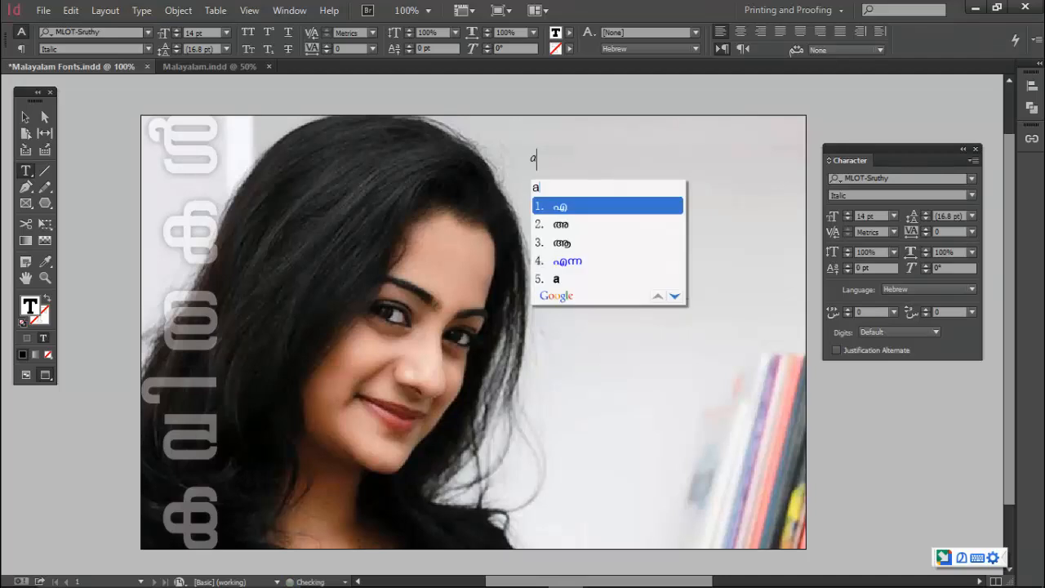
pyautogui.write('rikil')
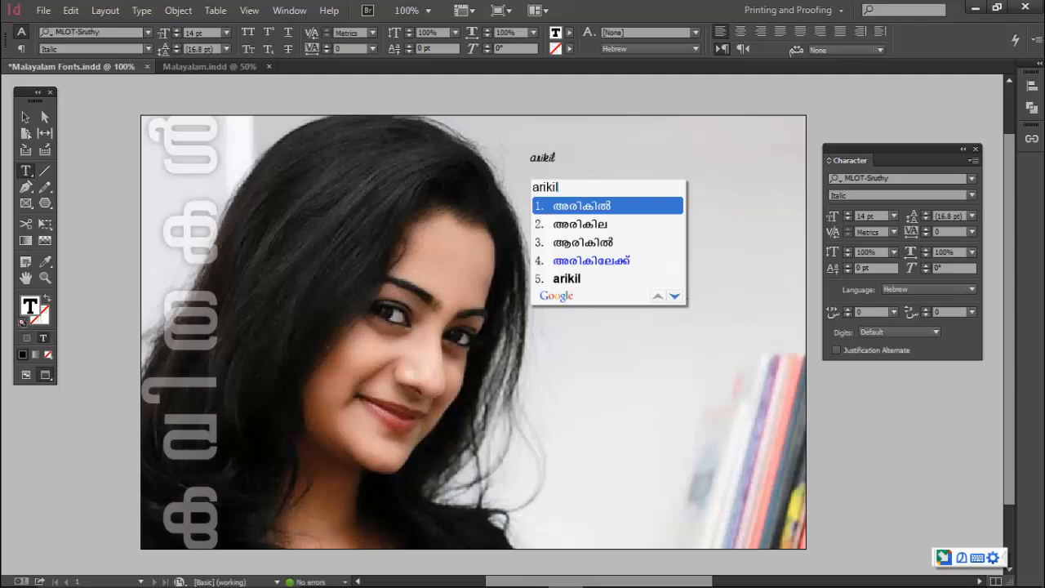
pyautogui.press('space')
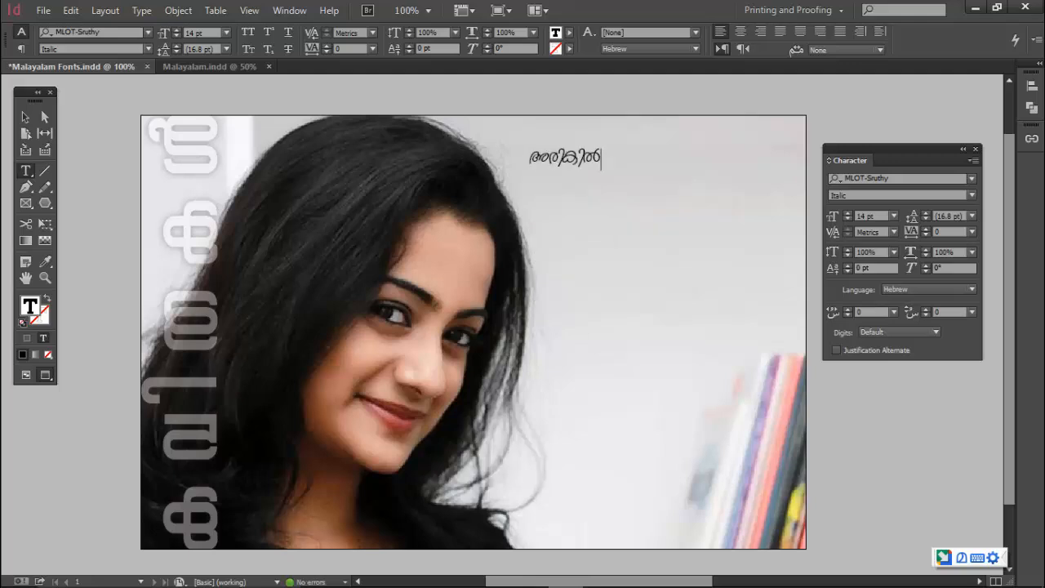
# - Select all the text in the frame and enlarge it to 28 pt
pyautogui.hotkey('ctrl', 'a')
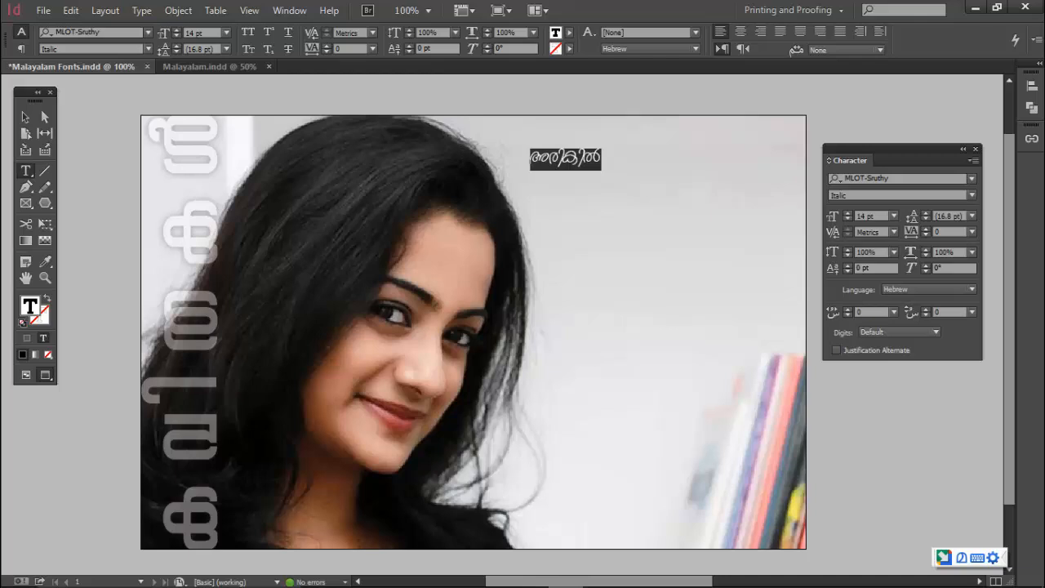
pyautogui.hotkey('ctrl', 'shift', '.')
pyautogui.hotkey('ctrl', 'shift', '.')
pyautogui.hotkey('ctrl', 'shift', '.')
pyautogui.hotkey('ctrl', 'shift', '.')
pyautogui.hotkey('ctrl', 'shift', '.')
pyautogui.hotkey('ctrl', 'shift', '.')
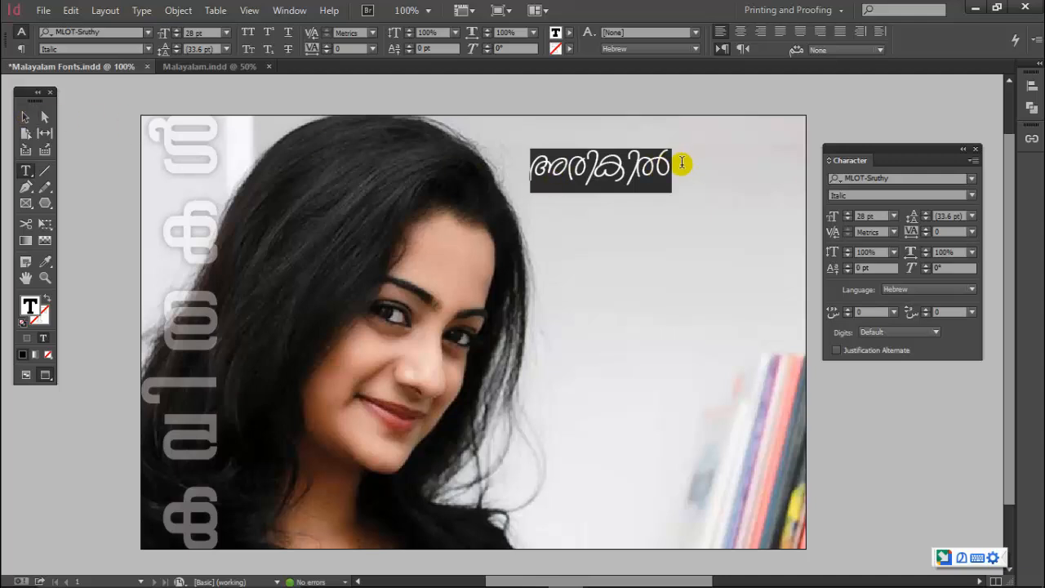
# - Reduce the selected Malayalam word to 18 pt
pyautogui.hotkey('ctrl', 'shift', ',')
pyautogui.hotkey('ctrl', 'shift', ',')
pyautogui.hotkey('ctrl', 'shift', ',')
pyautogui.hotkey('ctrl', 'shift', ',')
pyautogui.hotkey('ctrl', 'shift', ',')
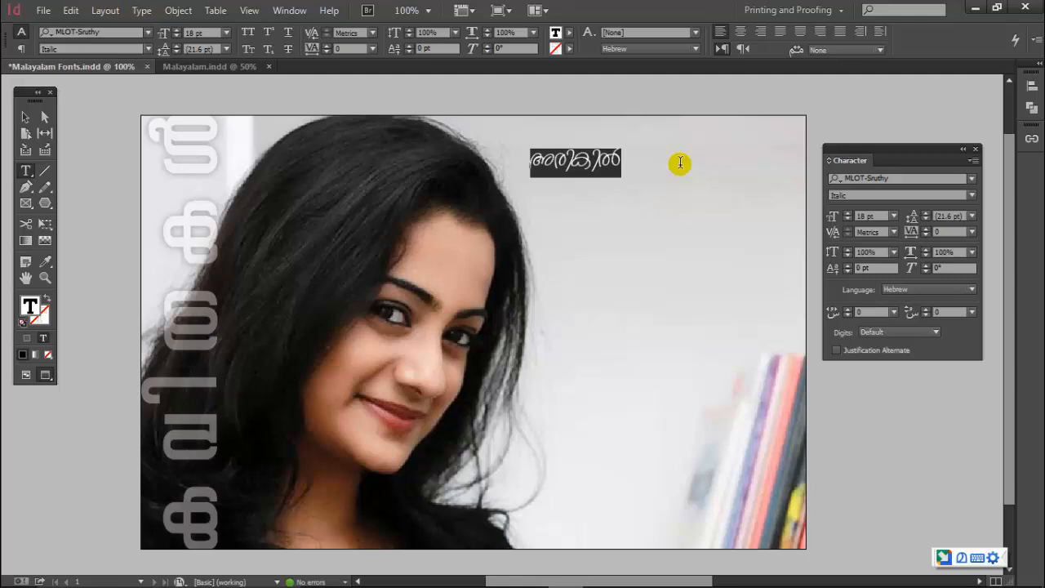
# - Change the selected word's font to Uroob Bold and increase its size to 28 pt
pyautogui.click(973, 178)
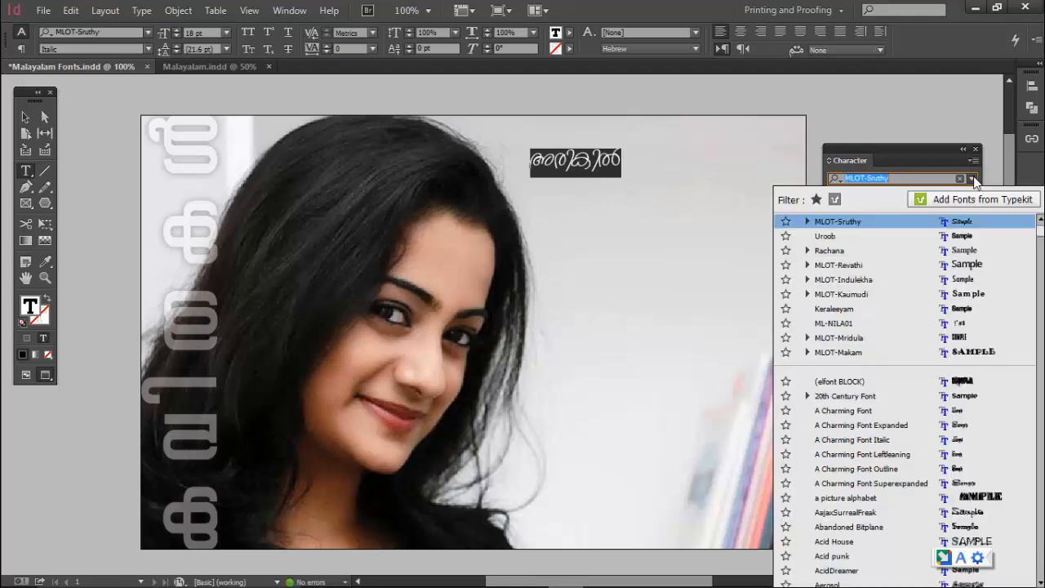
pyautogui.click(881, 236)
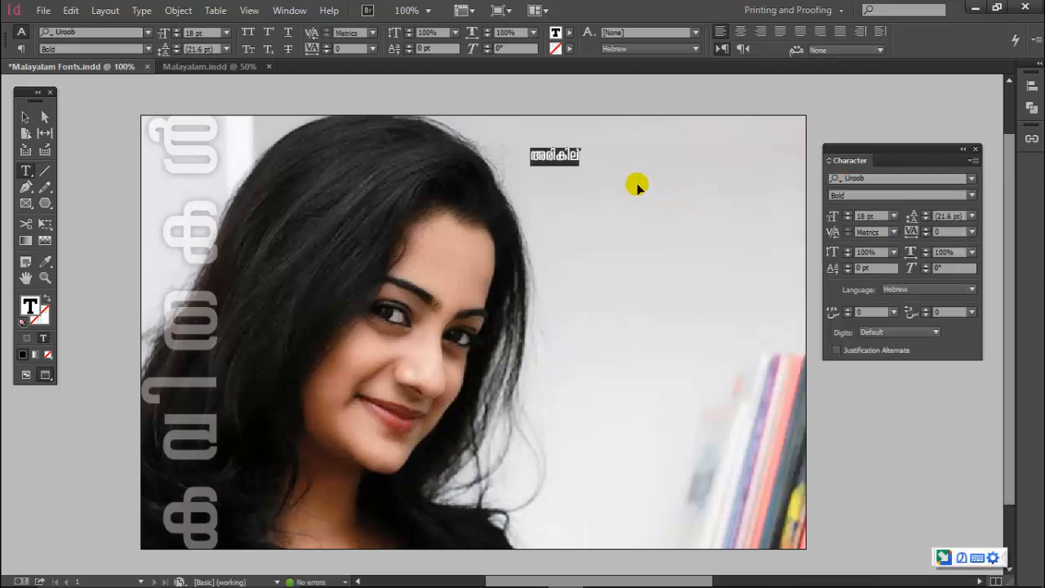
pyautogui.hotkey('ctrl', 'shift', '.')
pyautogui.hotkey('ctrl', 'shift', '.')
pyautogui.hotkey('ctrl', 'shift', '.')
pyautogui.hotkey('ctrl', 'shift', '.')
pyautogui.hotkey('ctrl', 'shift', '.')
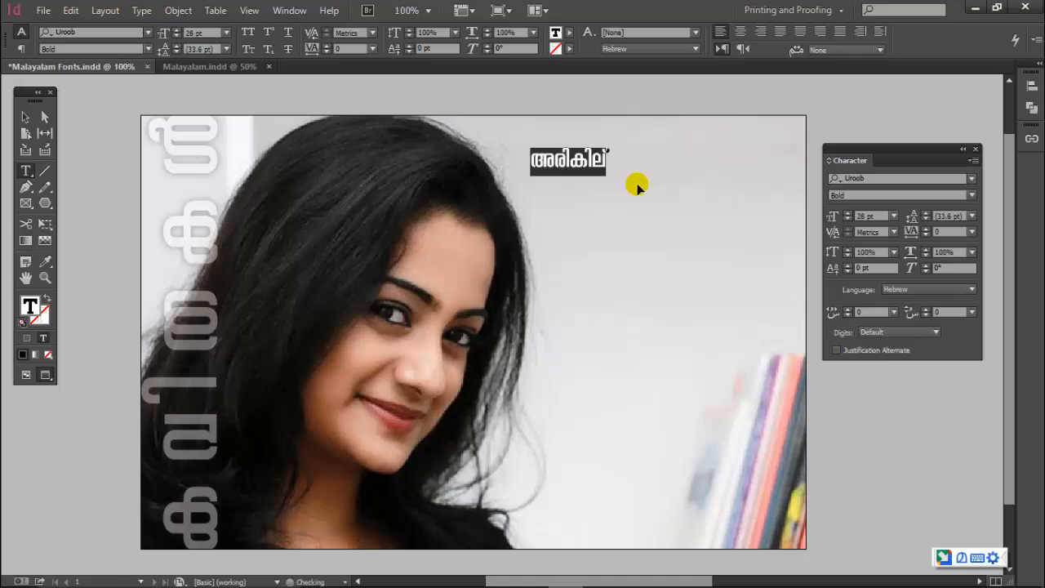
# - Switch to Malayalam.indd and examine its Malayalam font samples in preview mode at 75% zoom
pyautogui.click(218, 66)
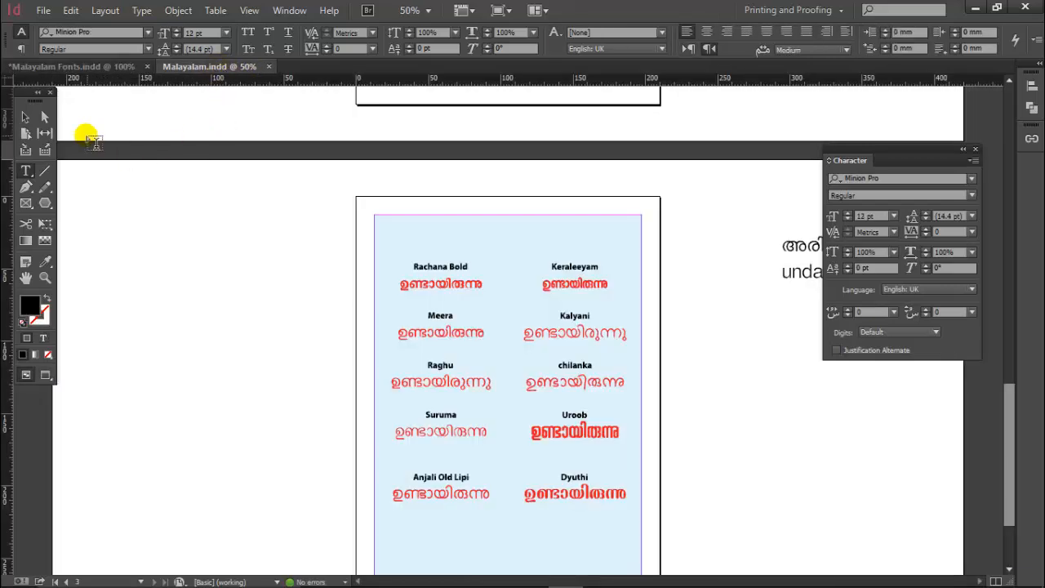
pyautogui.click(26, 117)
pyautogui.press('w')
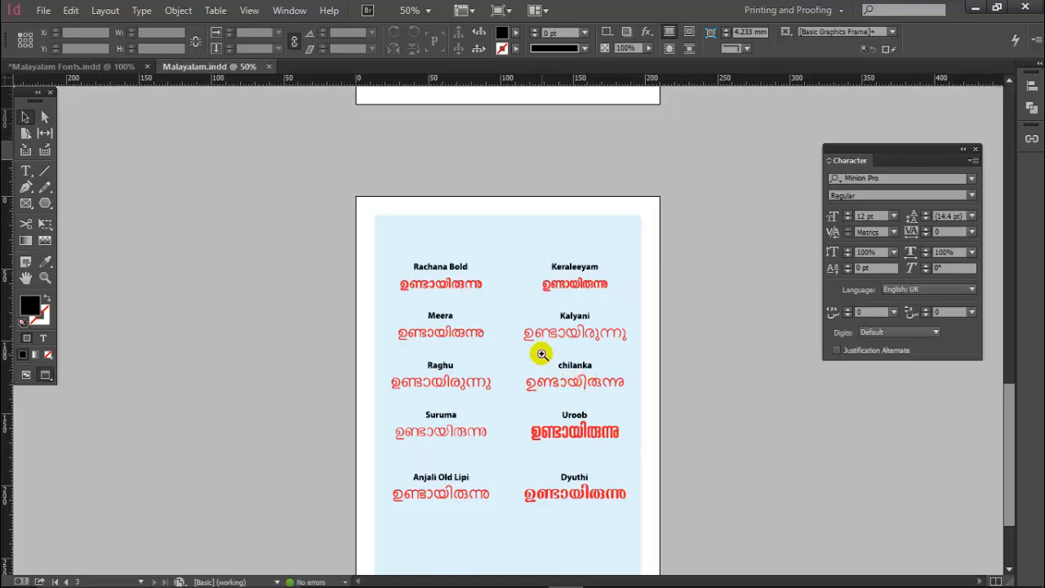
pyautogui.hotkey('ctrl', '=')
pyautogui.moveTo(475, 325); pyautogui.dragTo(457, 254)
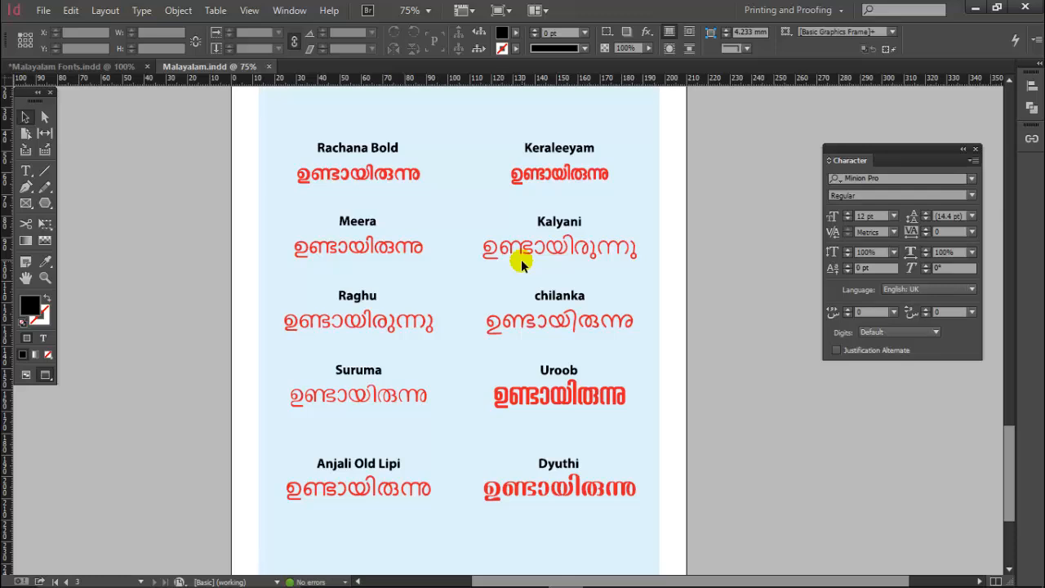
# - Return to Malayalam Fonts.indd and add the word നീ ("nee") after the first word in the text frame
pyautogui.click(103, 65)
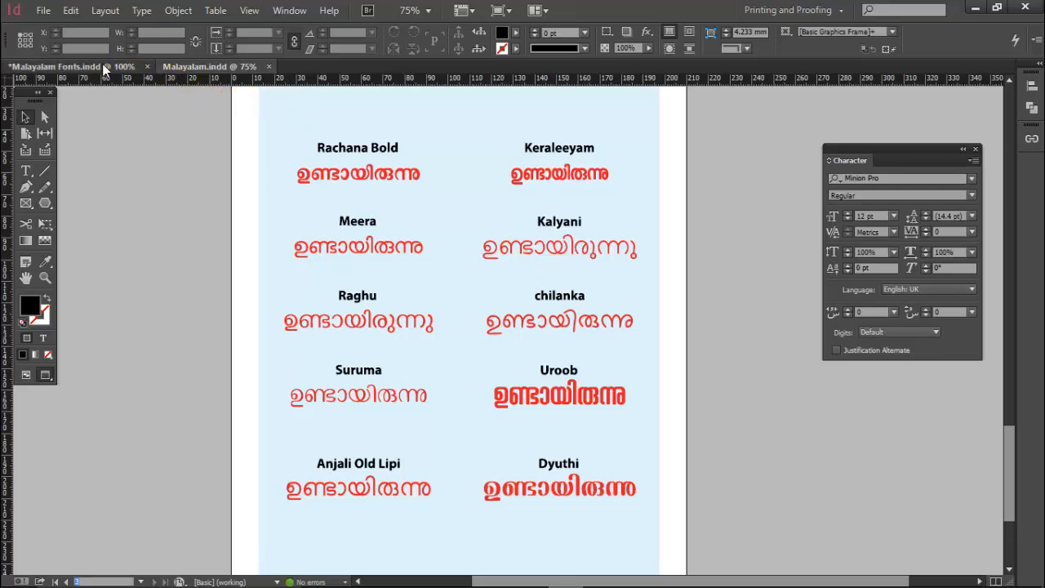
pyautogui.doubleClick(614, 155)
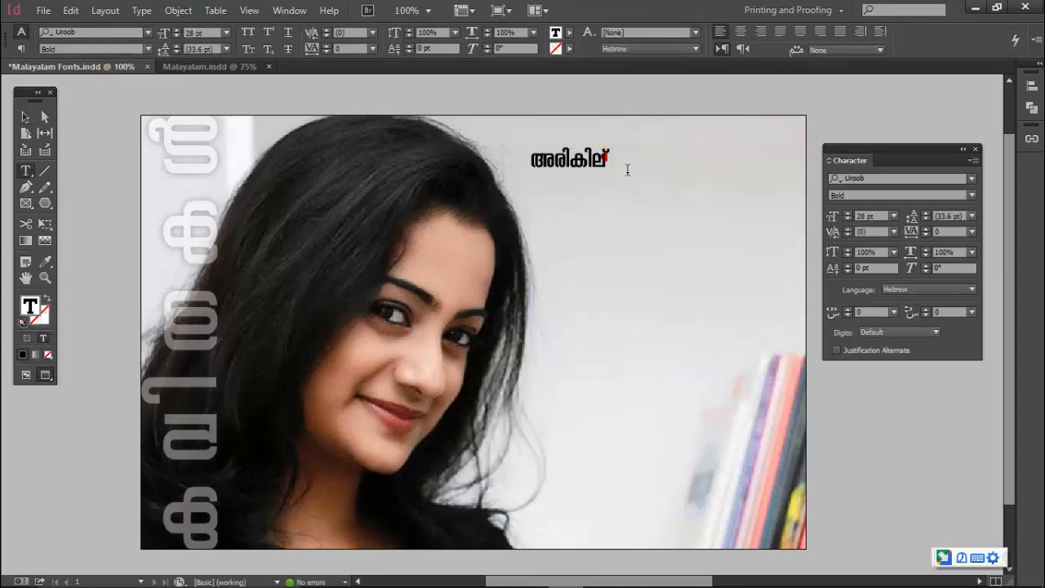
pyautogui.doubleClick(585, 159)
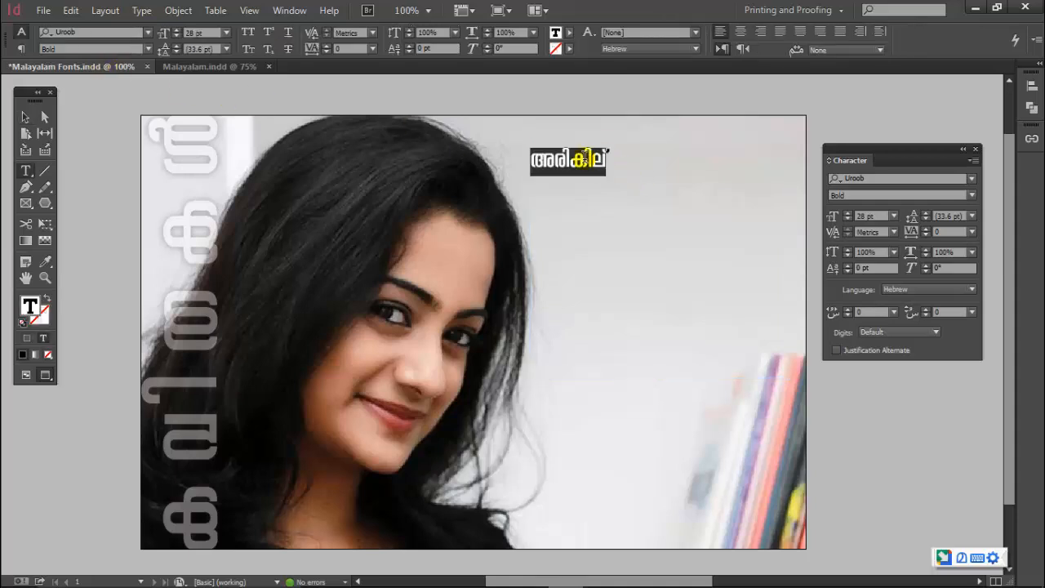
pyautogui.click(612, 152)
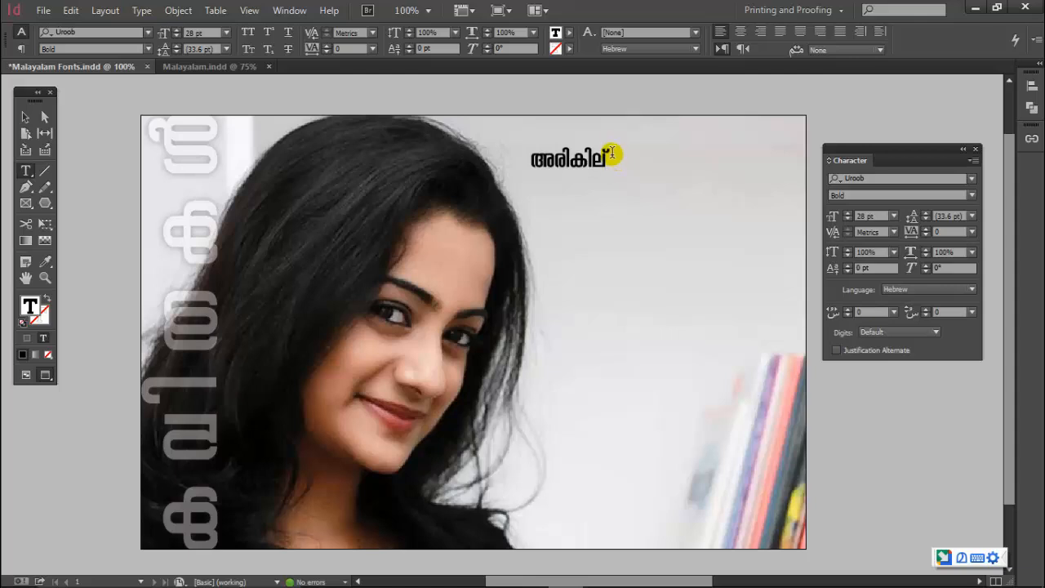
pyautogui.moveTo(613, 153); pyautogui.dragTo(602, 154)
pyautogui.click(622, 152)
pyautogui.click(626, 160)
pyautogui.write('nee')
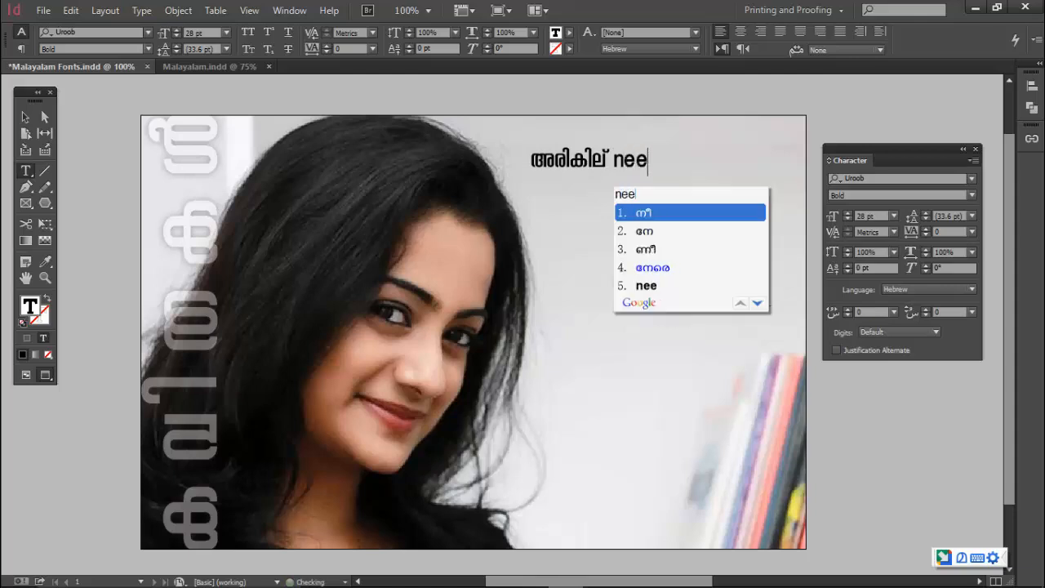
pyautogui.press('space')
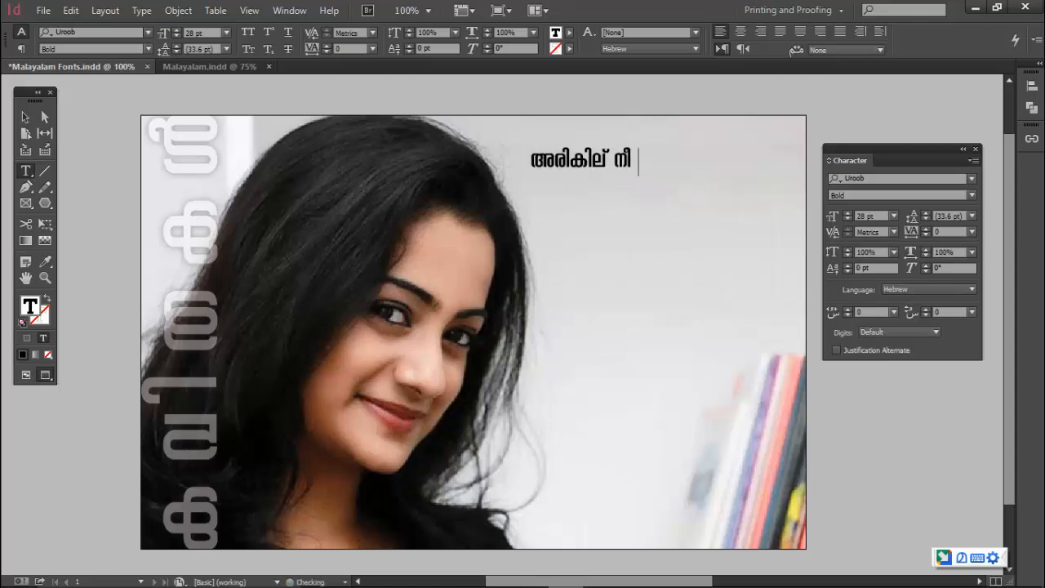
# - Complete the first line with the word ഉണ്ടായിരുന്നെങ്കിൽ ("undaayirunnenkil") and start a new line
pyautogui.write('un')
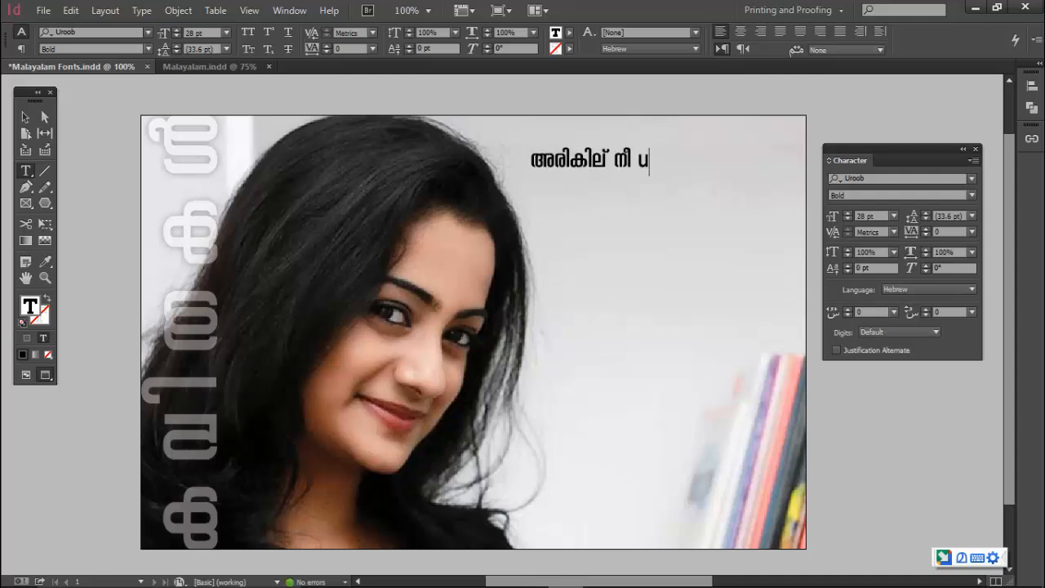
pyautogui.write('daa')
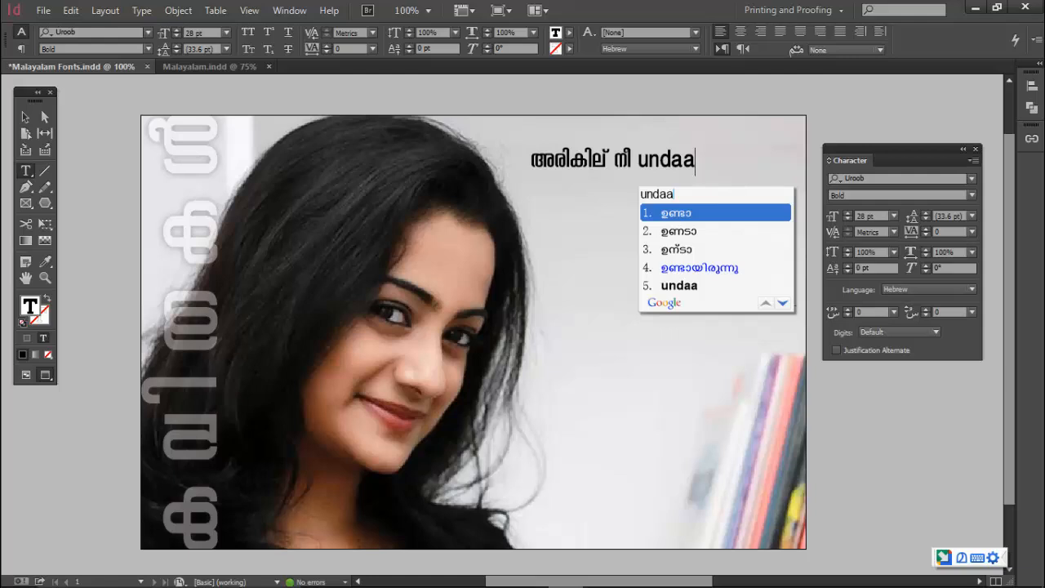
pyautogui.write('yir')
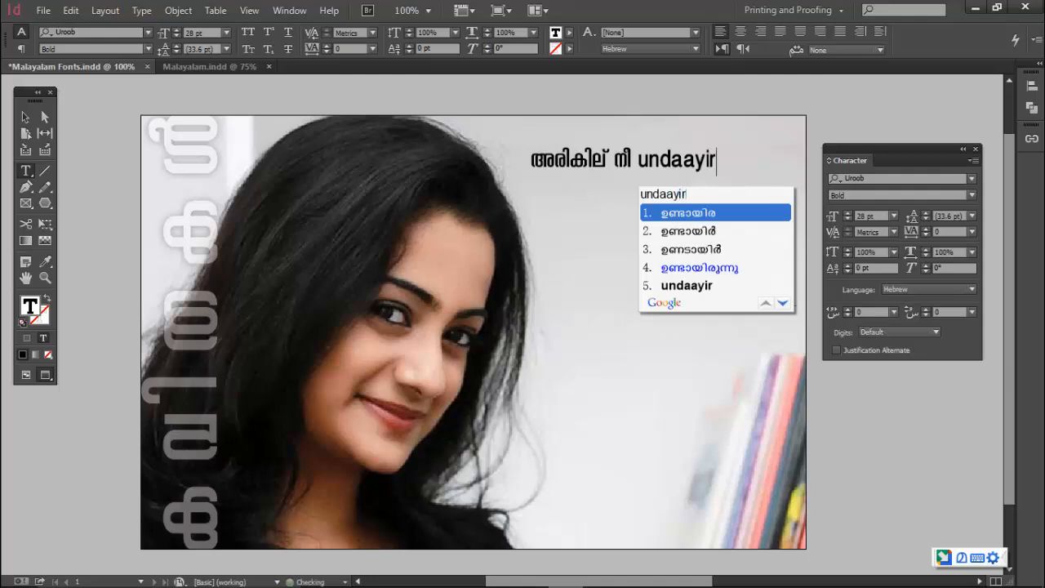
pyautogui.write('unn')
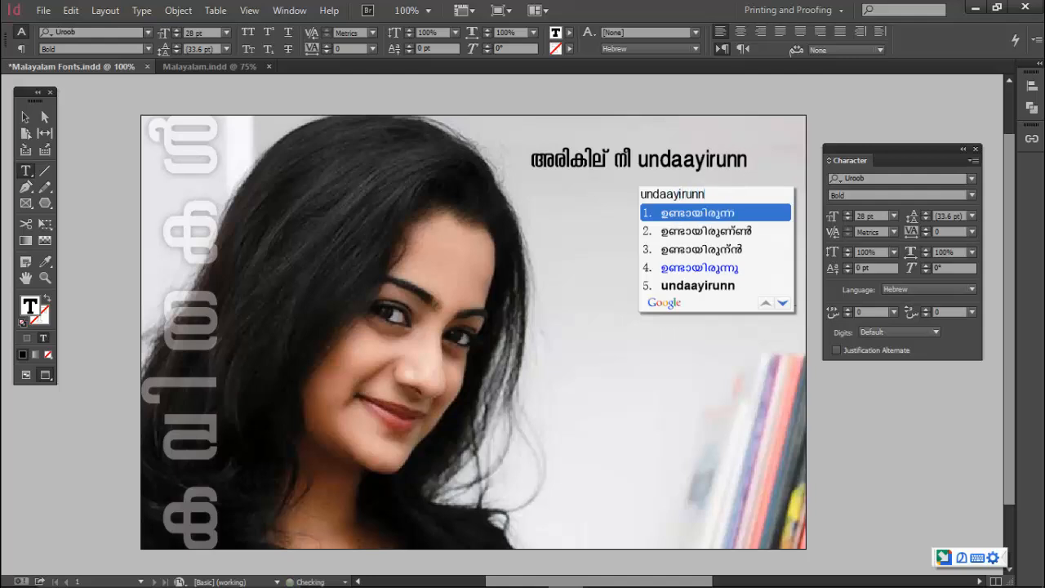
pyautogui.write('e')
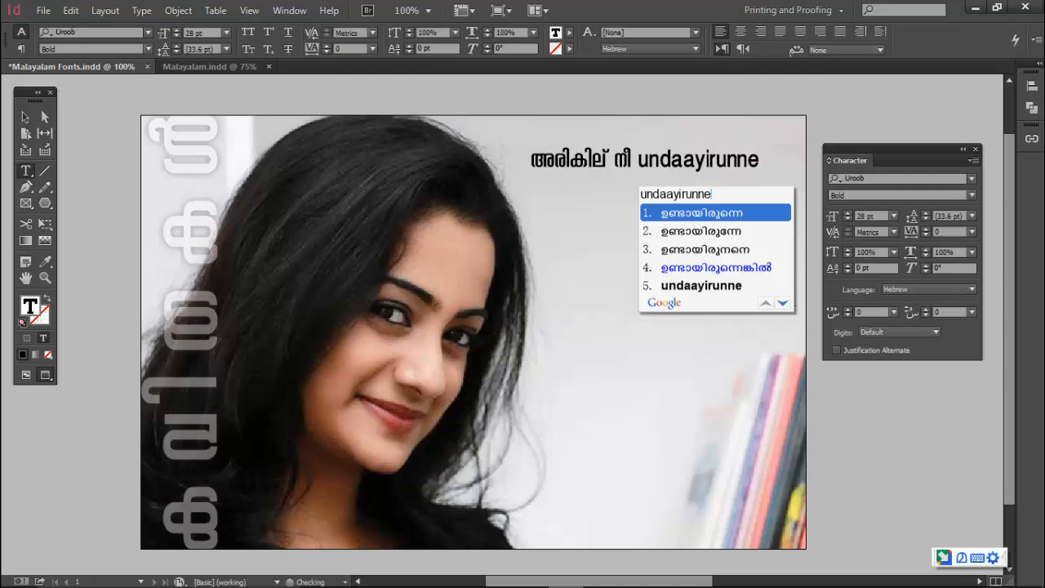
pyautogui.write('nkil')
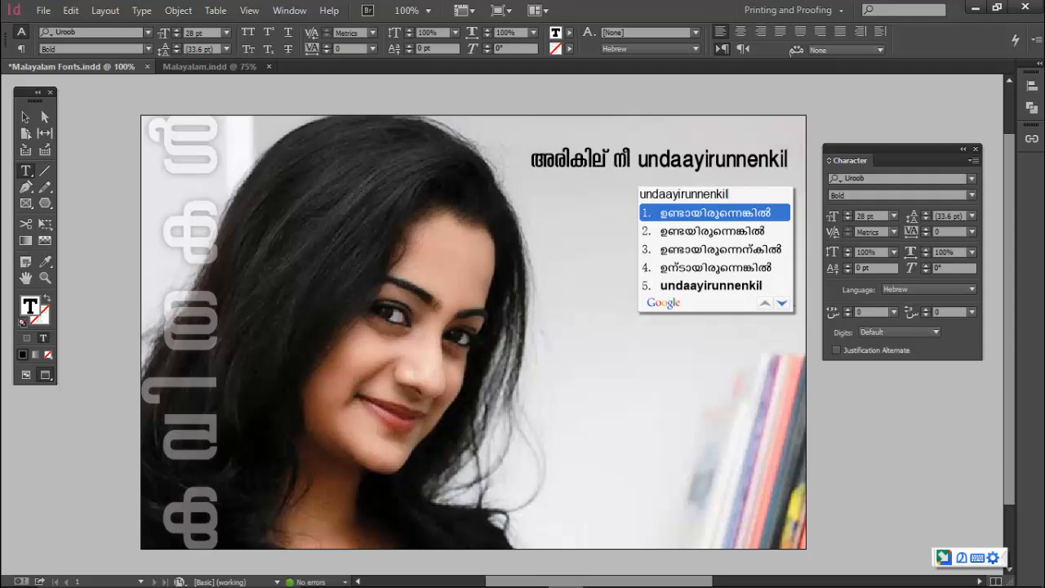
pyautogui.press('Return')
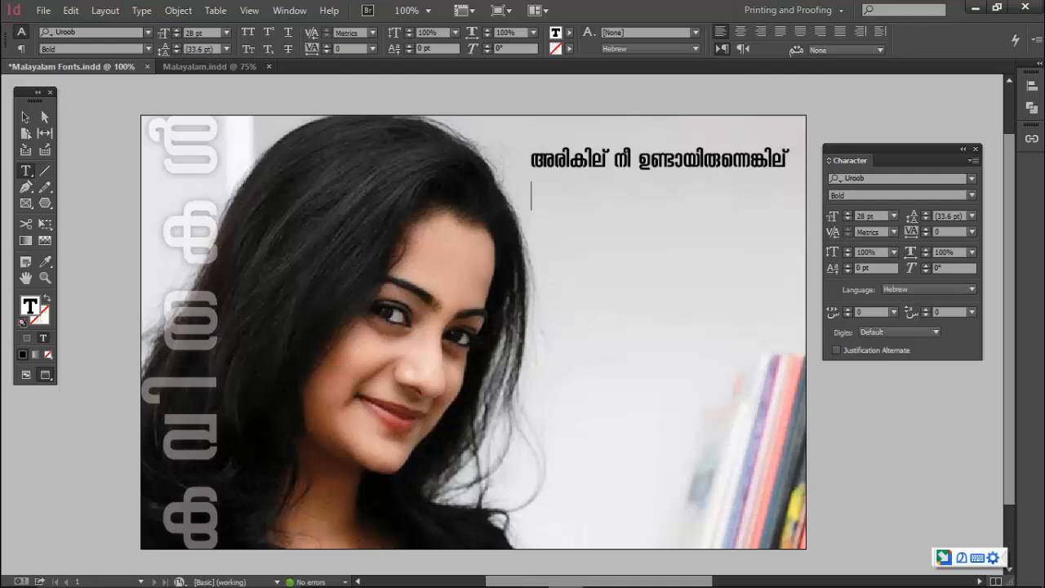
# - Enter ഒരു മാത്ര വെറുതെ ("oru maathra veruthe") on the second line of the text frame
pyautogui.write('oru')
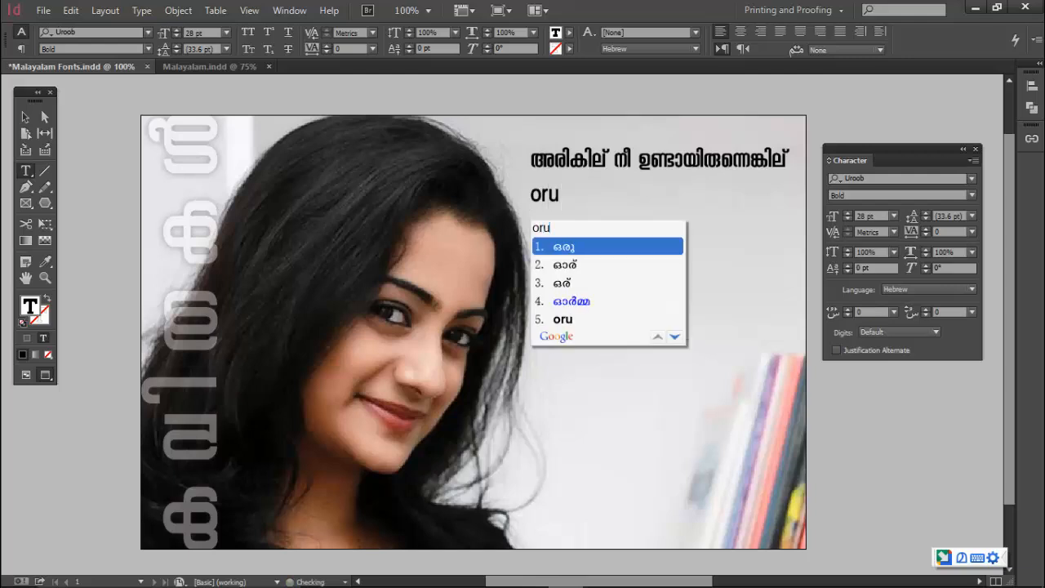
pyautogui.press('space')
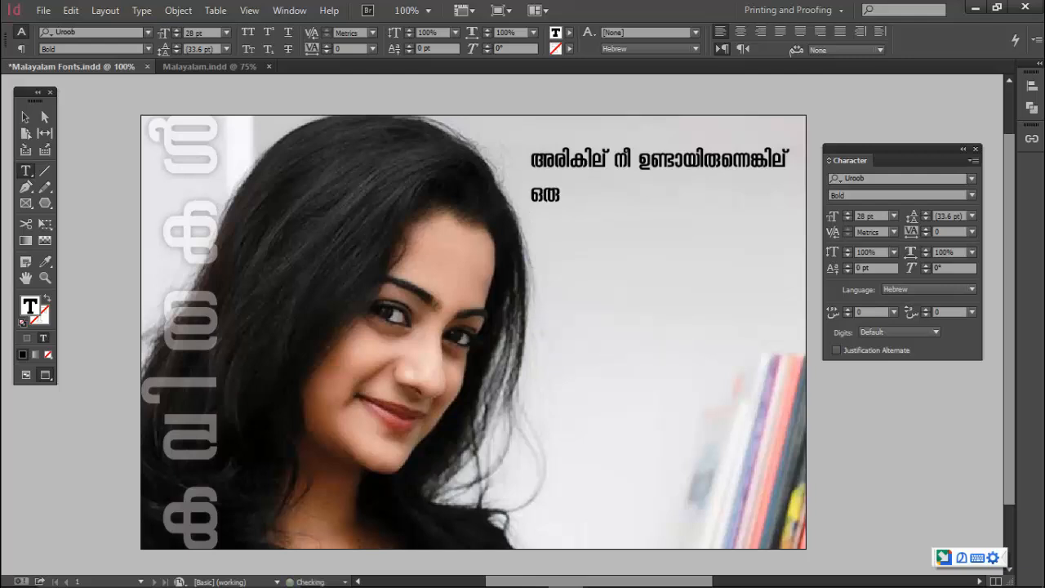
pyautogui.write('maathra')
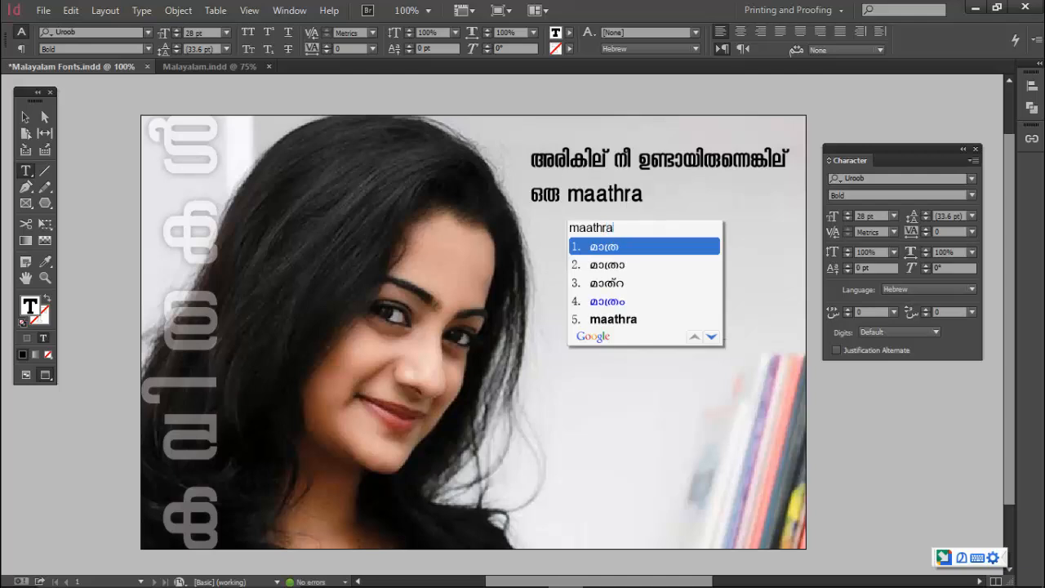
pyautogui.press('space')
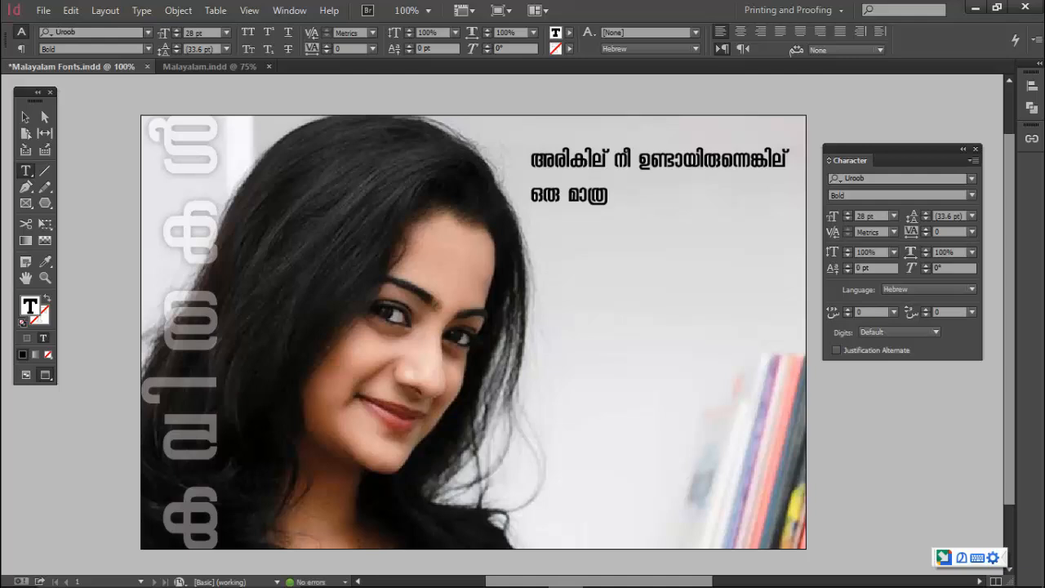
pyautogui.write('ver')
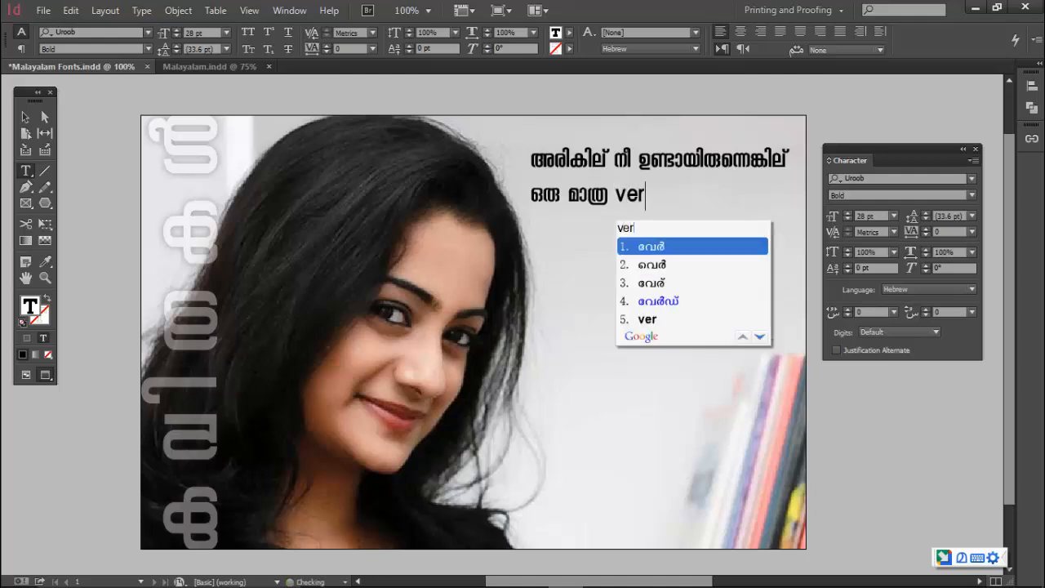
pyautogui.write('uthe')
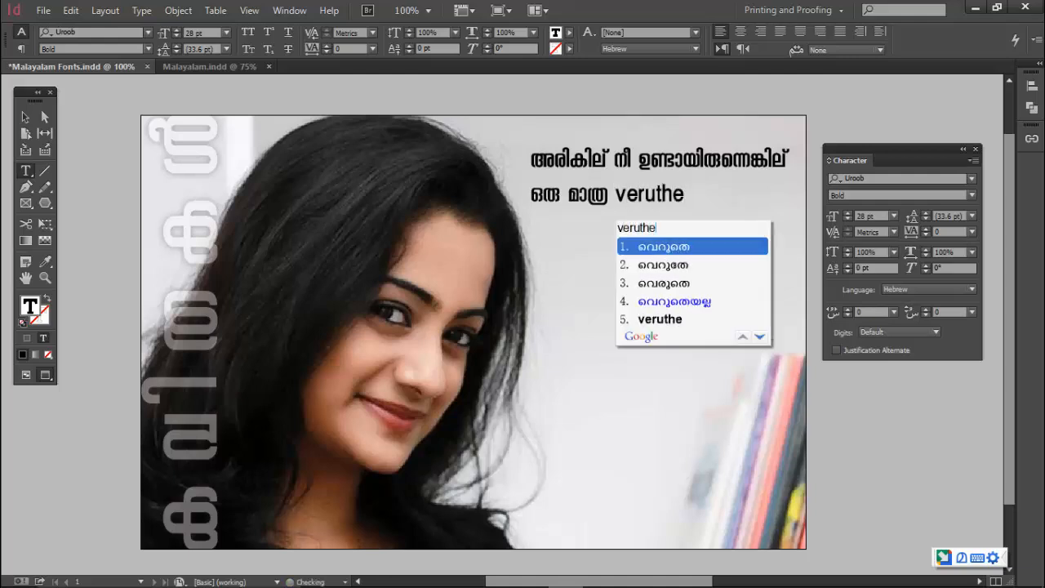
pyautogui.press('space')
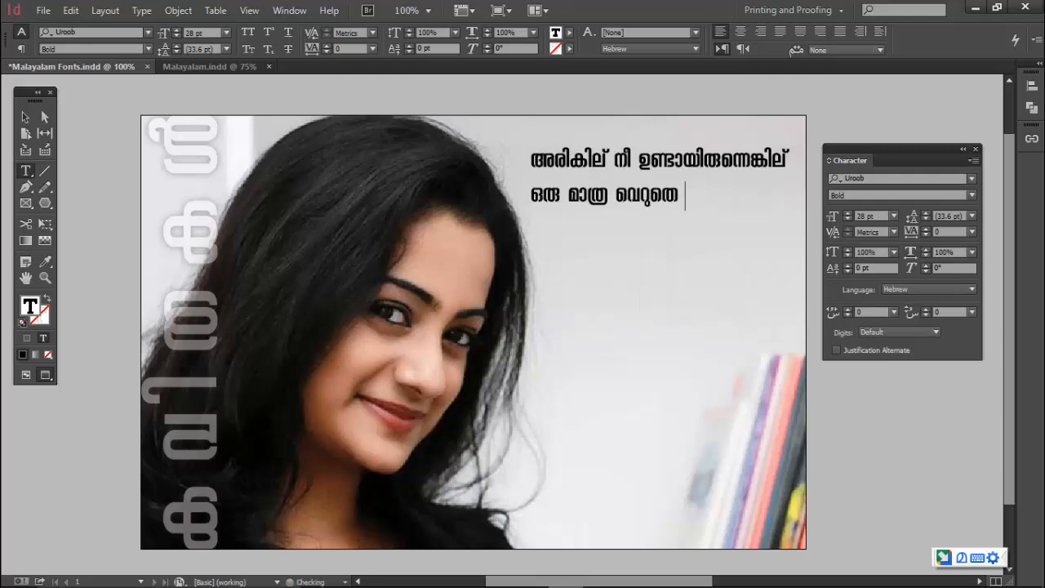
# - Complete the second line of the verse with the word നിനച്ചുപോയി ("ninachupoyi")
pyautogui.write('nina')
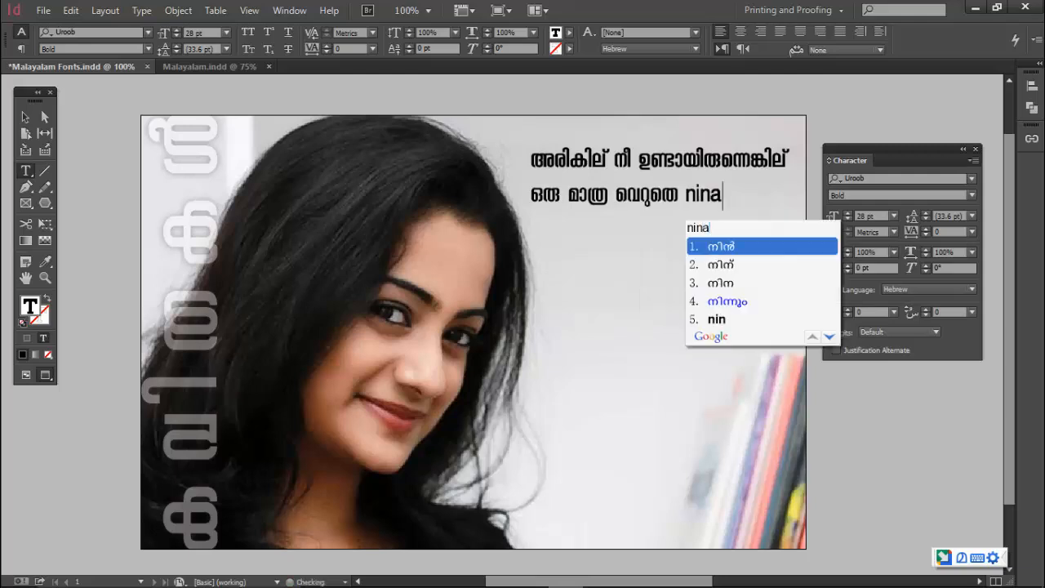
pyautogui.write('chup')
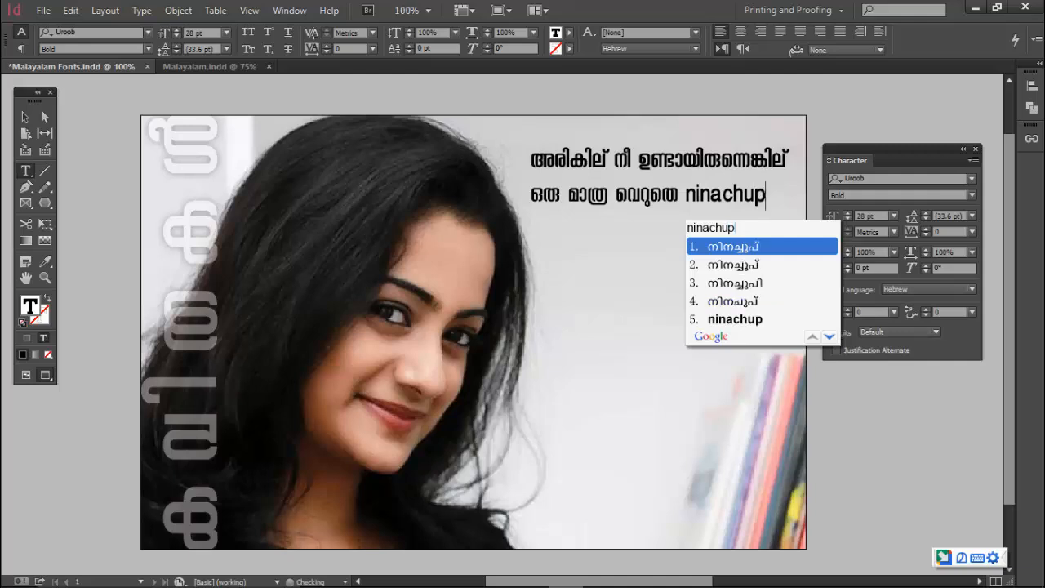
pyautogui.write('oyi')
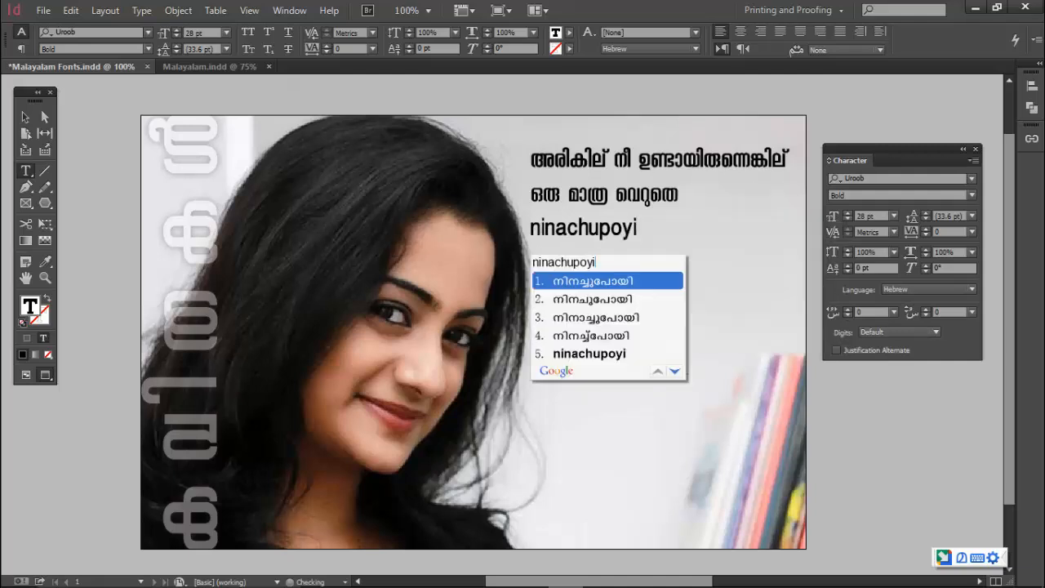
pyautogui.press('Return')
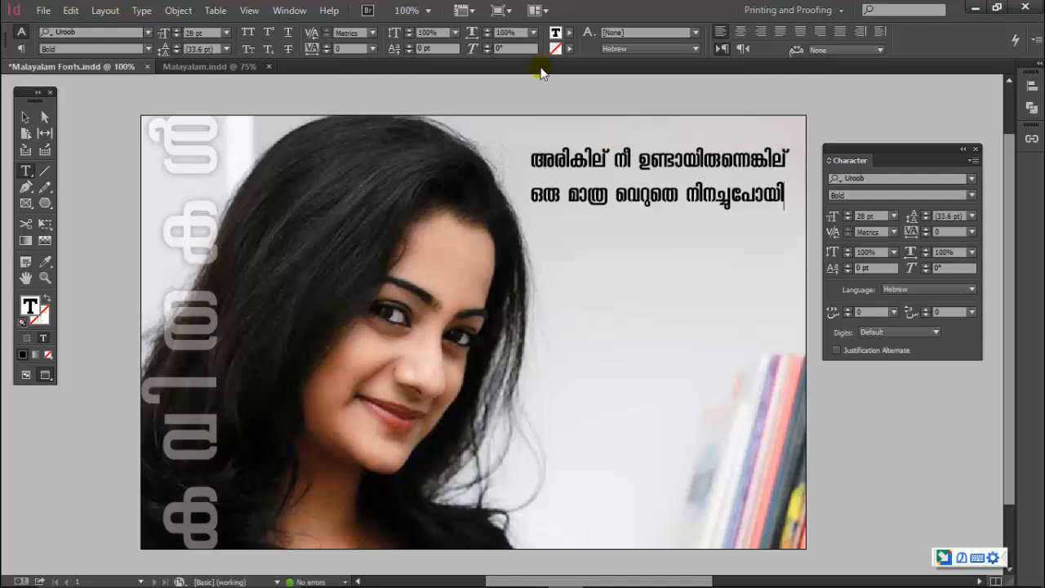
# - Replace the ല് ending of the verse's first word with the ൽ glyph from the Uroob font, and restore the space before നീ
pyautogui.click(594, 158)
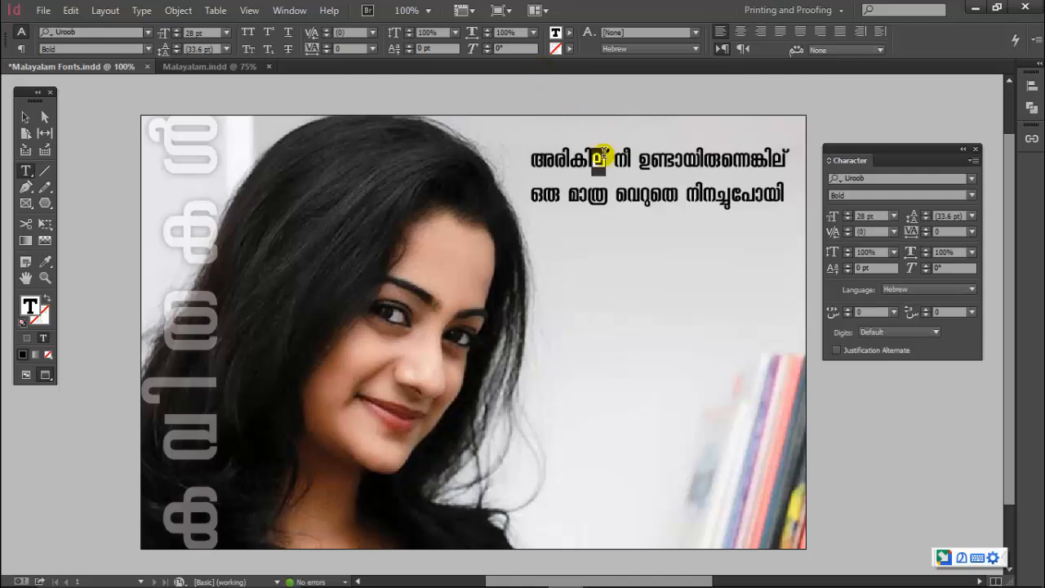
pyautogui.moveTo(592, 158); pyautogui.dragTo(617, 158)
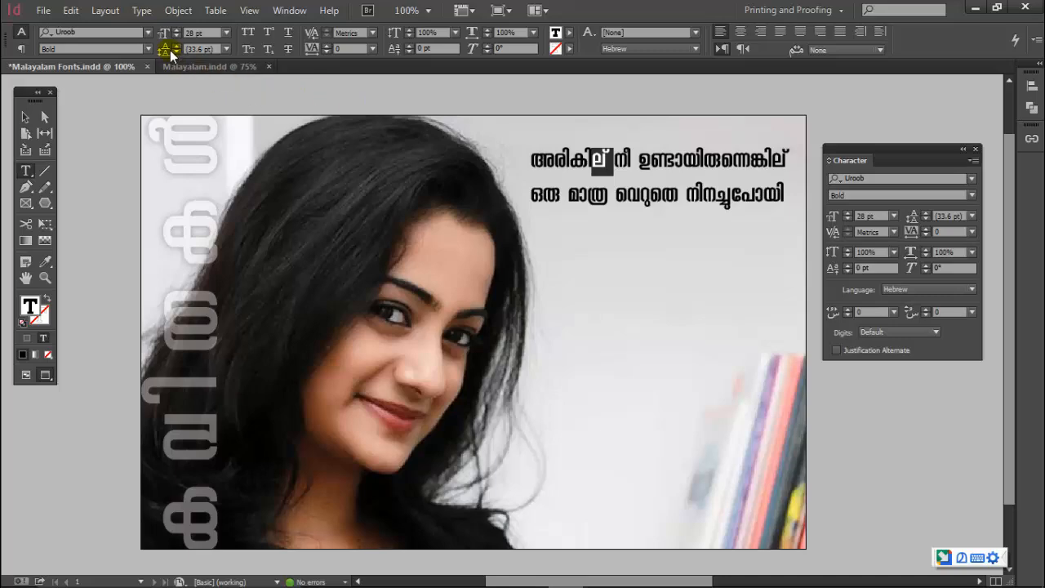
pyautogui.click(142, 11)
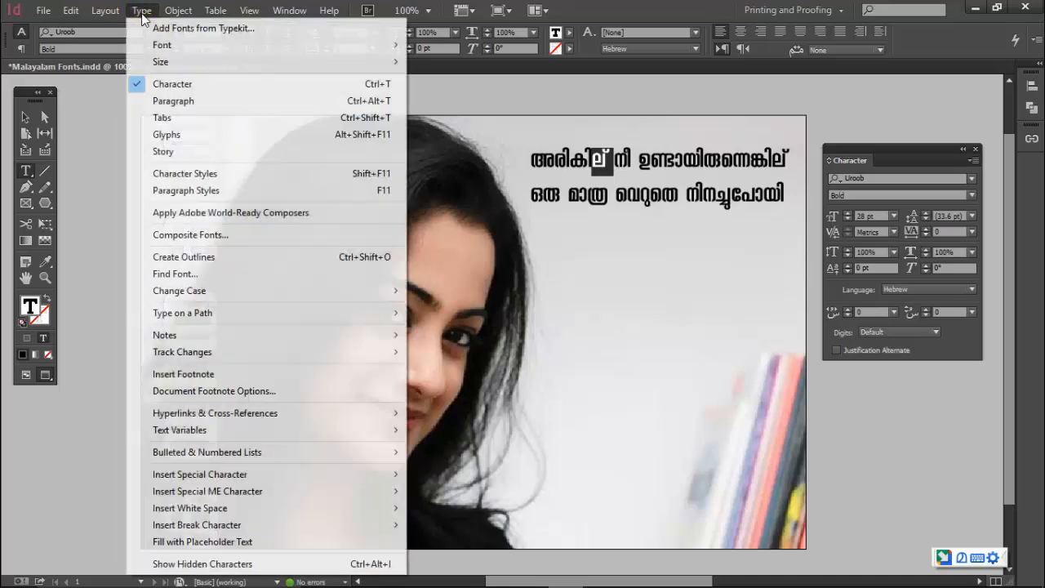
pyautogui.click(168, 135)
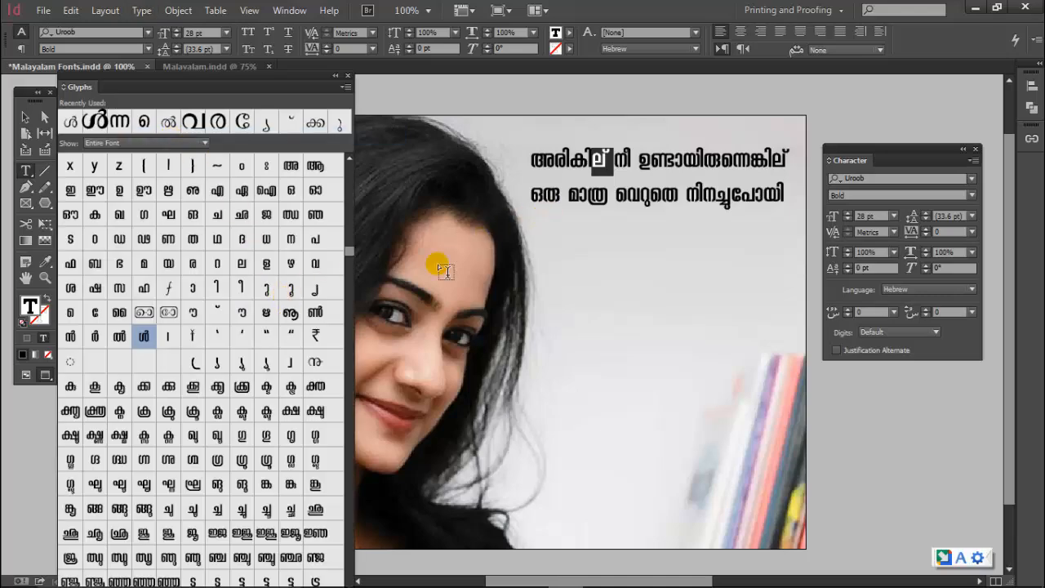
pyautogui.scroll(-10, 330, 338)
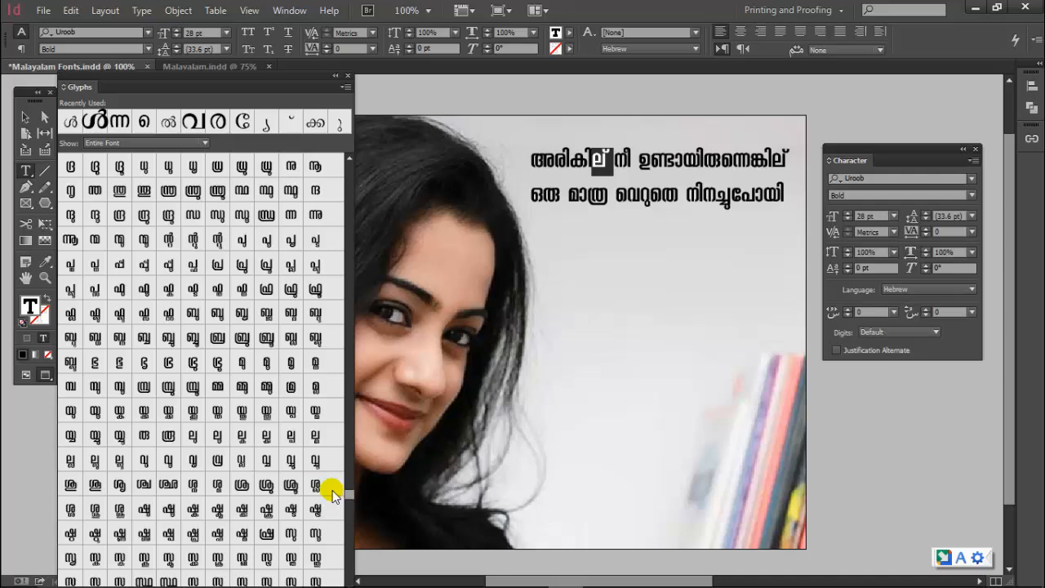
pyautogui.scroll(5, 330, 489)
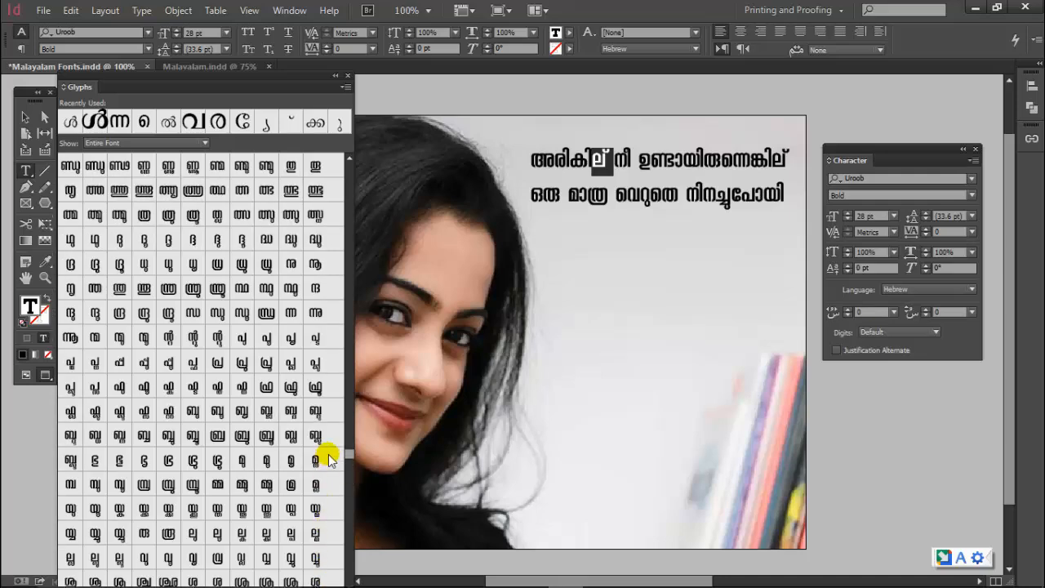
pyautogui.moveTo(329, 443); pyautogui.dragTo(348, 232)
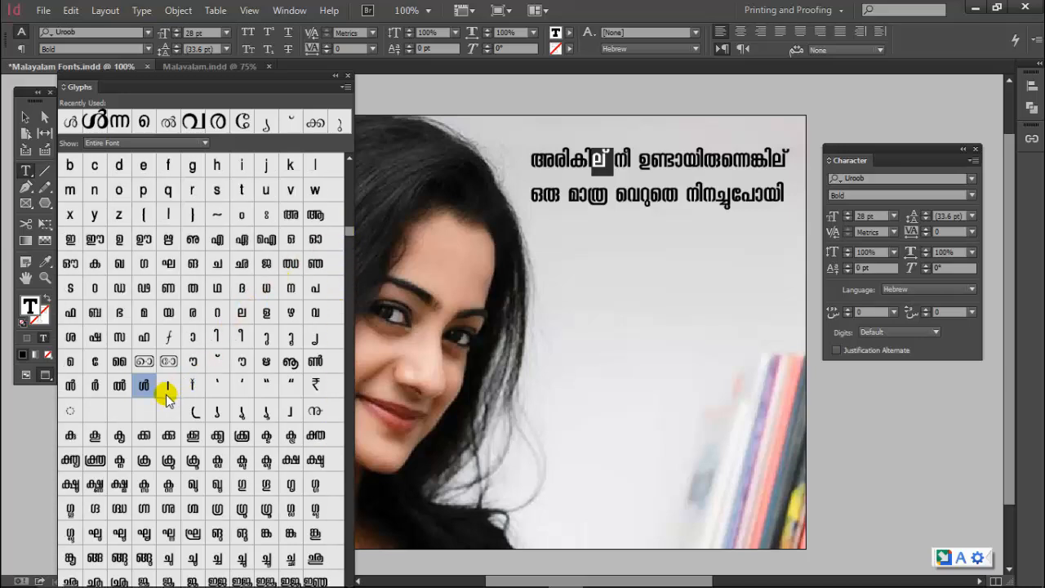
pyautogui.doubleClick(121, 390)
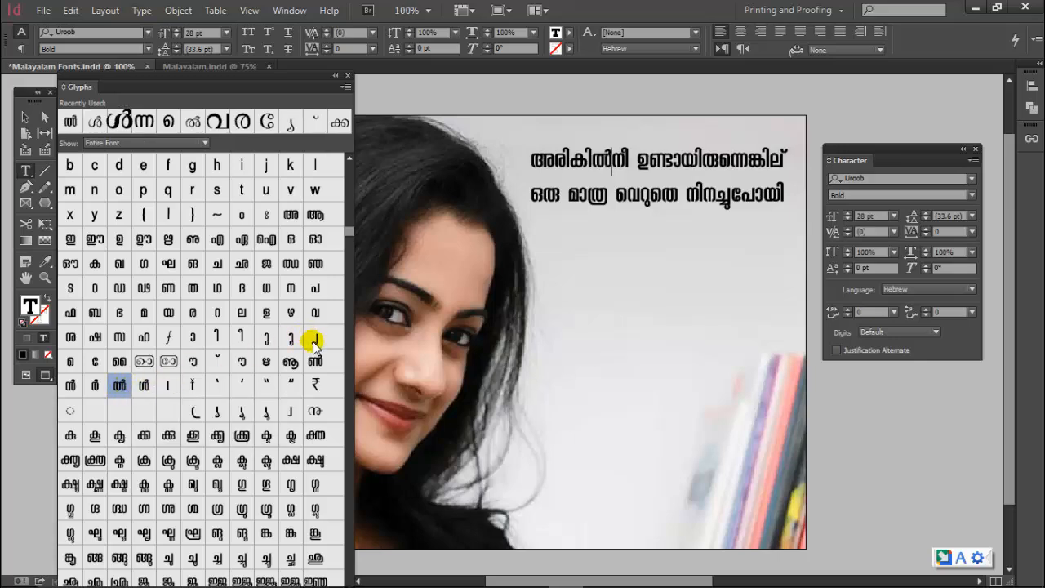
pyautogui.click(613, 167)
pyautogui.click(612, 168)
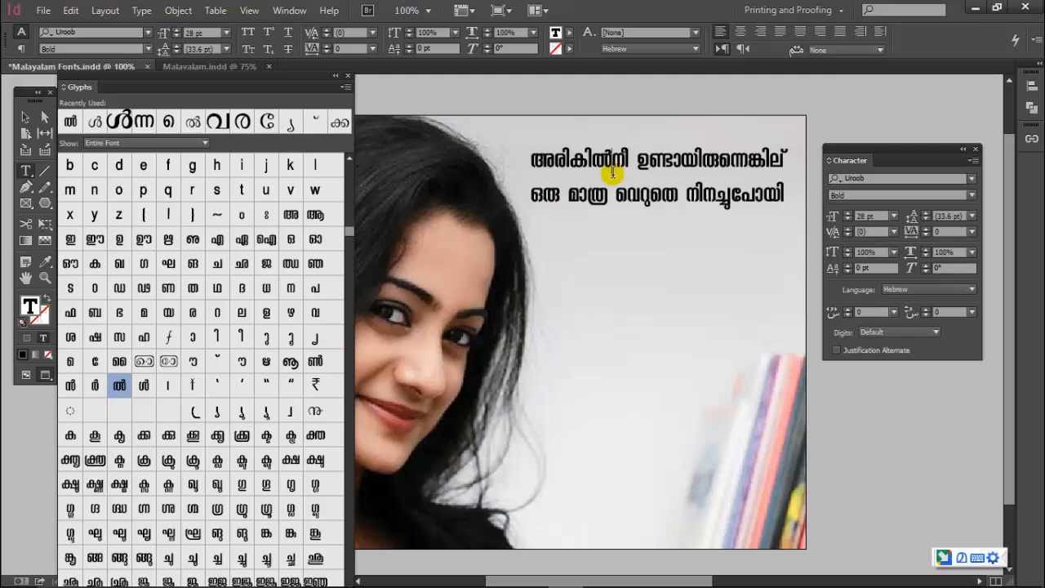
# - Reduce the entire verse to 24 pt
pyautogui.doubleClick(562, 207)
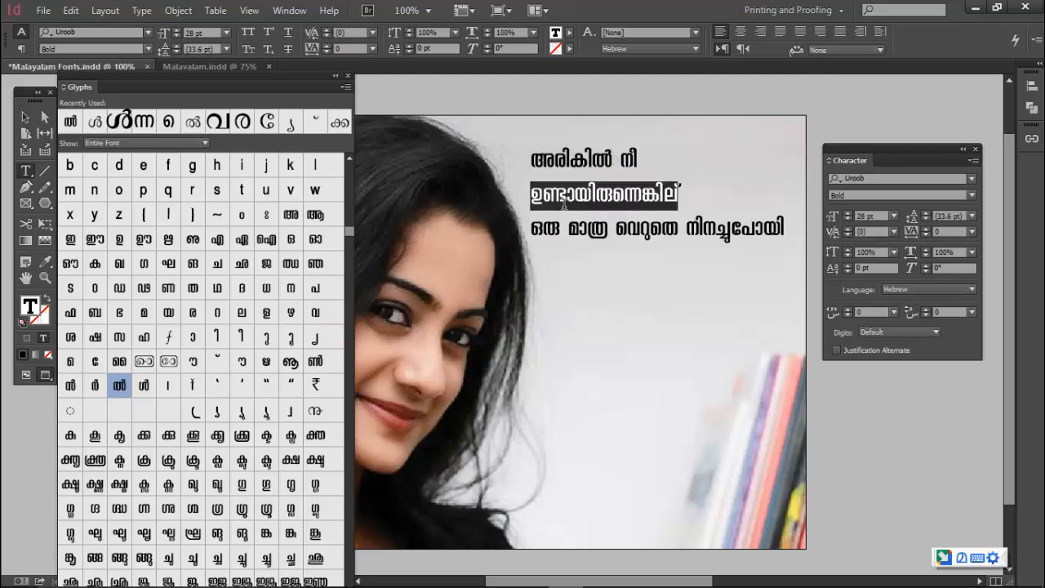
pyautogui.hotkey('ctrl', 'a')
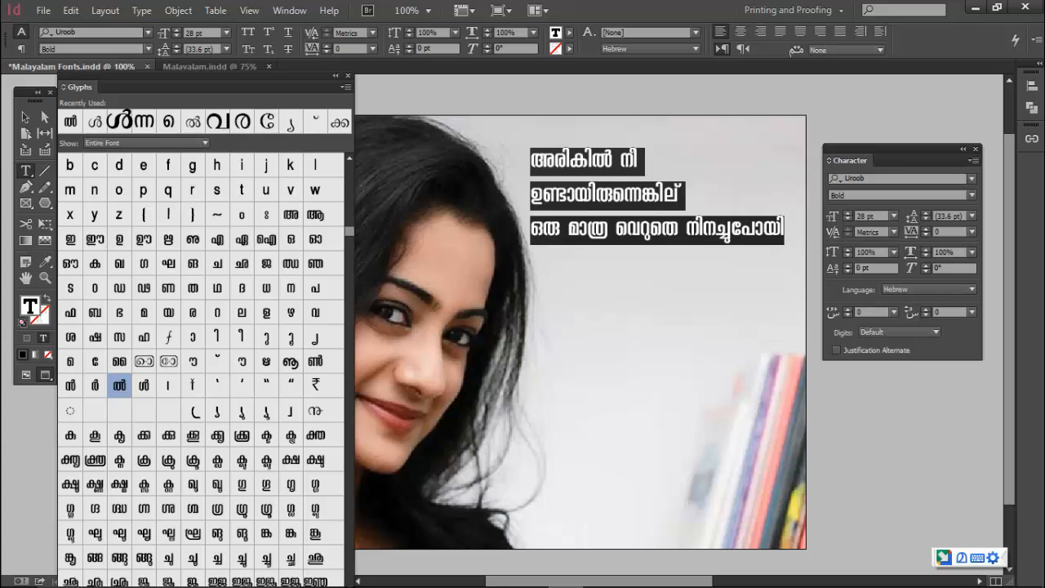
pyautogui.hotkey('ctrl', 'shift', ',')
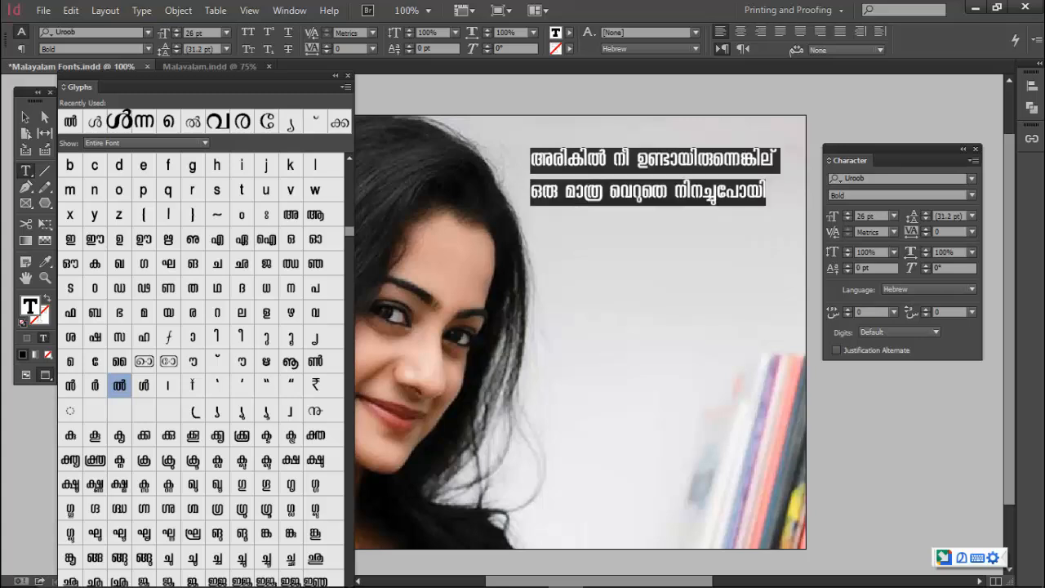
pyautogui.click(847, 218)
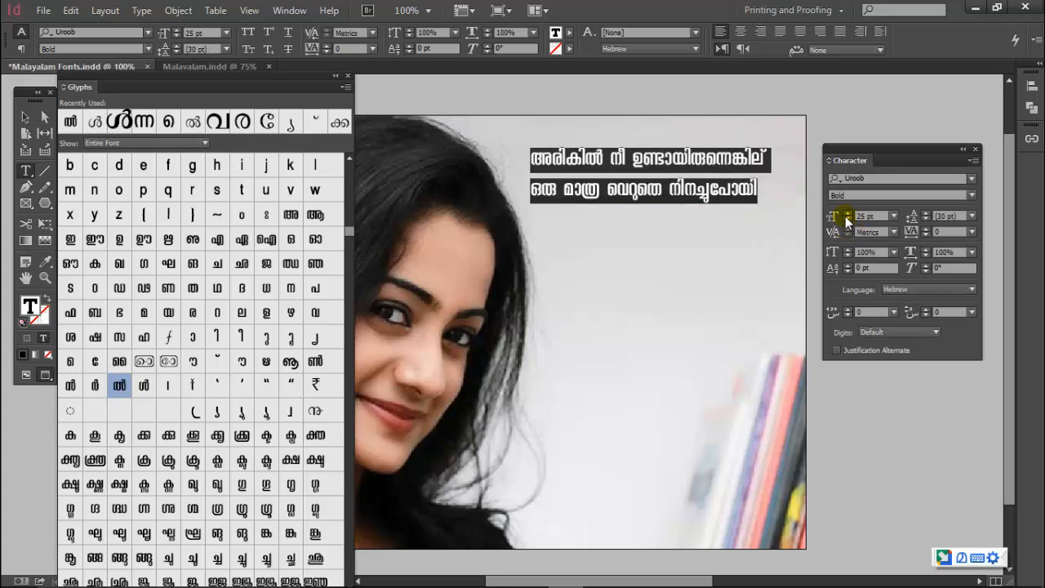
pyautogui.click(846, 219)
# - Replace the ല് ending of ഉണ്ടായിരുന്നെങ്കില് in the first line with the ൽ glyph
pyautogui.click(600, 155)
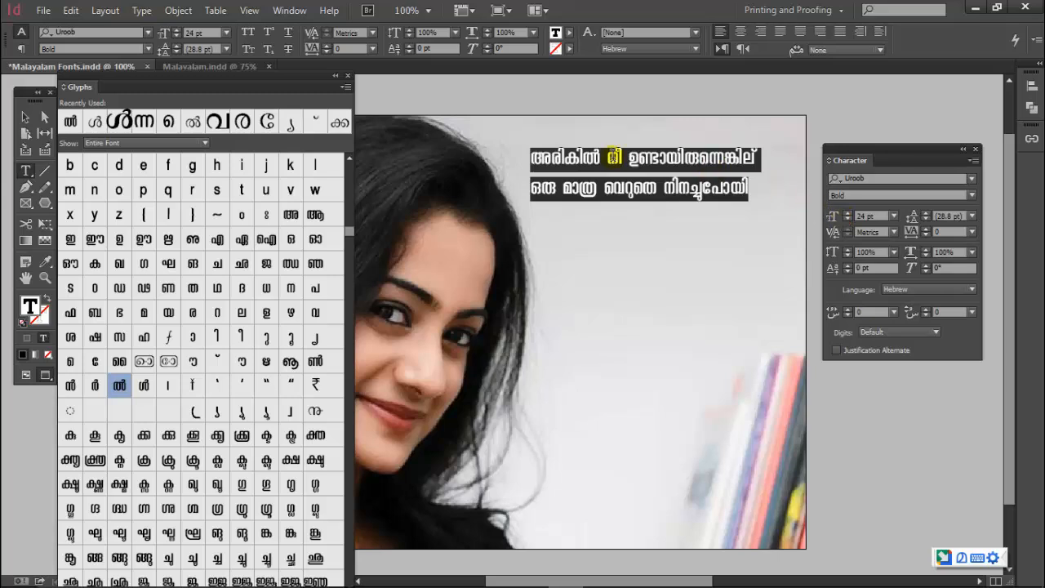
pyautogui.moveTo(758, 154); pyautogui.dragTo(740, 156)
pyautogui.doubleClick(117, 382)
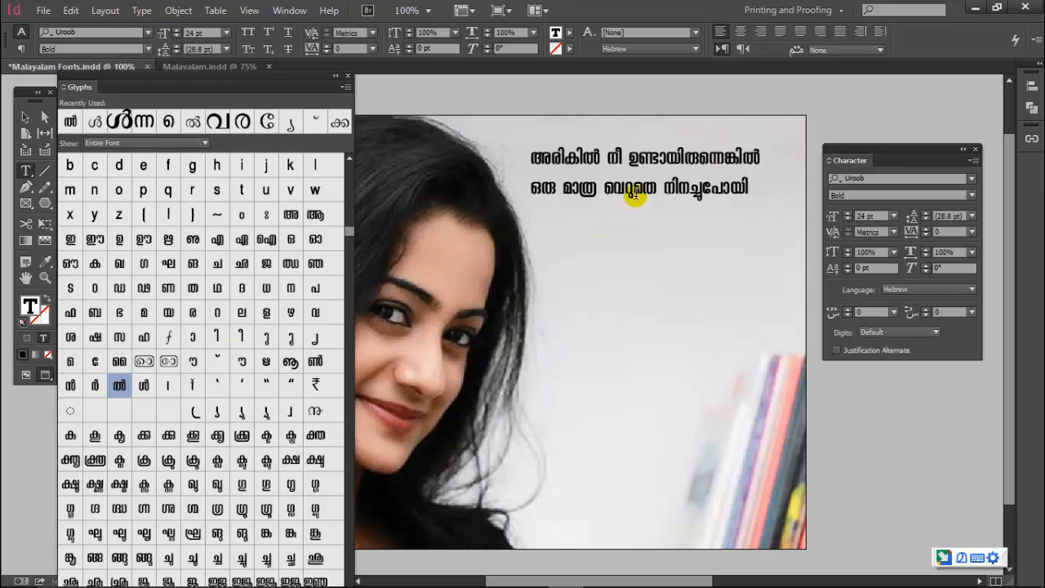
# - Resize the verse's text frame to about 8.55 × 2.8 cm and place a duplicate of it below
pyautogui.click(25, 117)
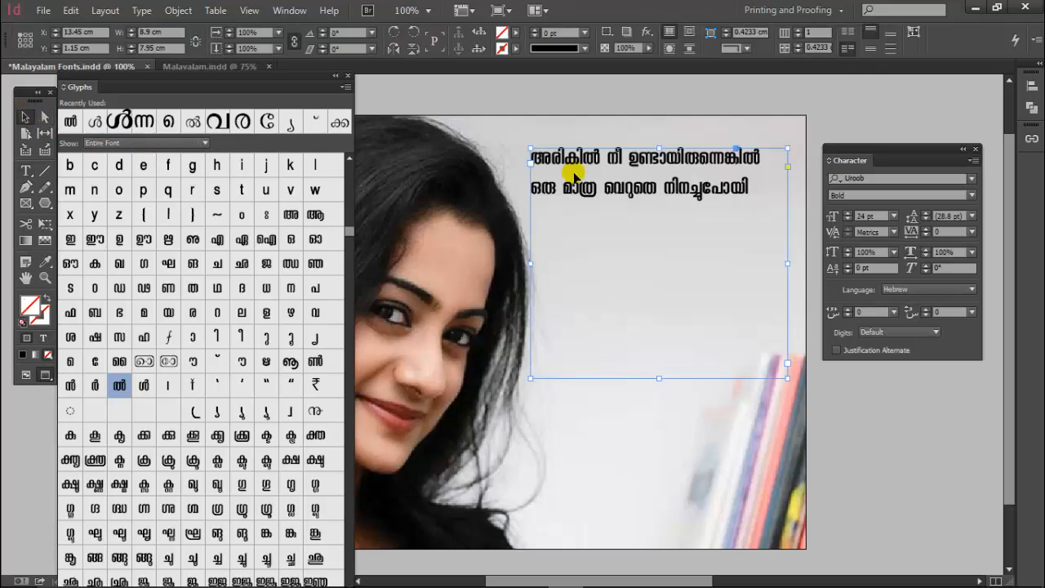
pyautogui.moveTo(787, 379); pyautogui.dragTo(776, 228)
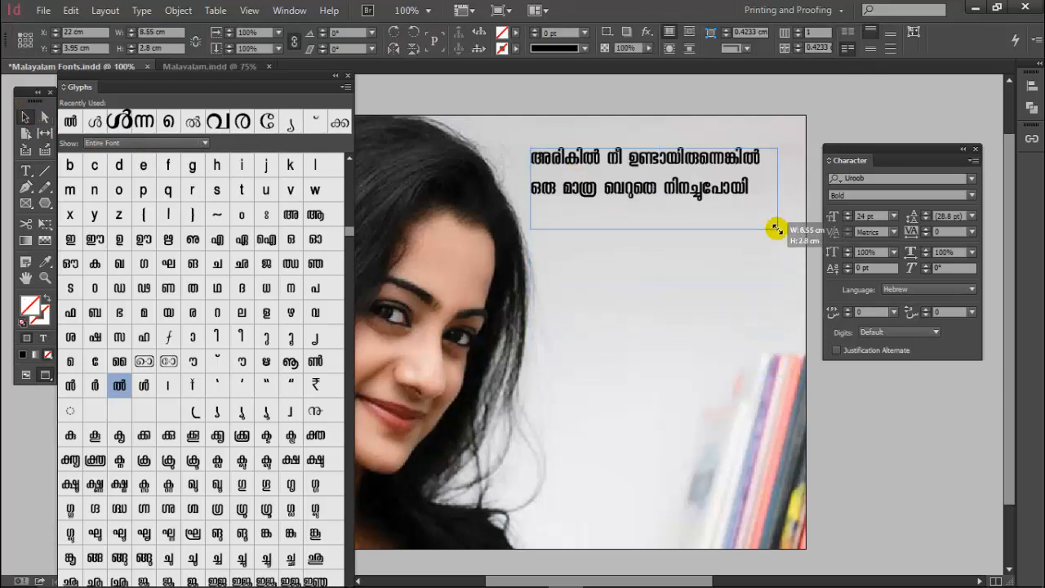
pyautogui.moveTo(710, 186); pyautogui.dragTo(714, 296)
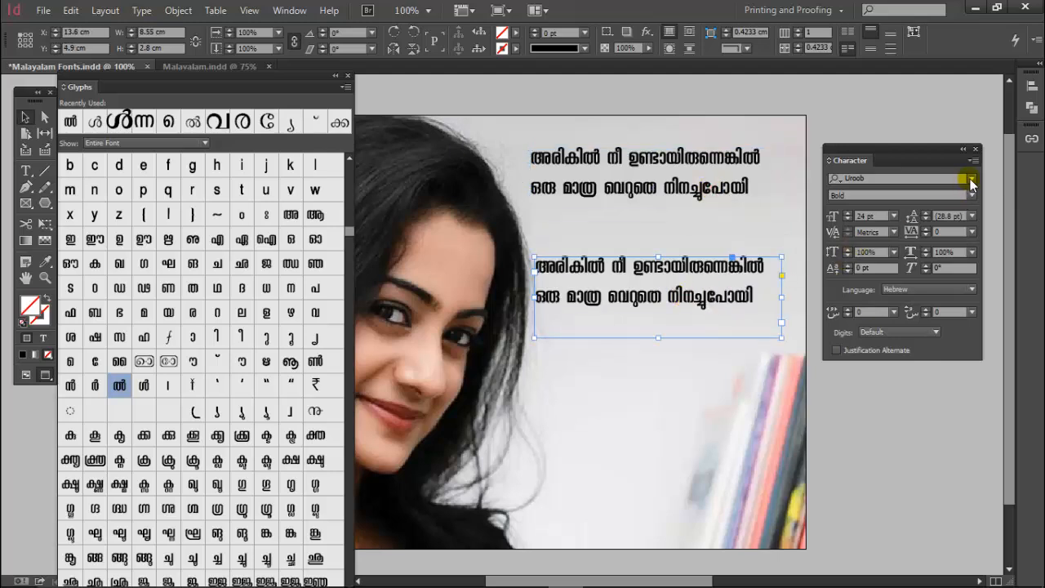
# - Set the duplicated verse in Rachana and scale its frame and text to about 17.23 pt
pyautogui.click(971, 179)
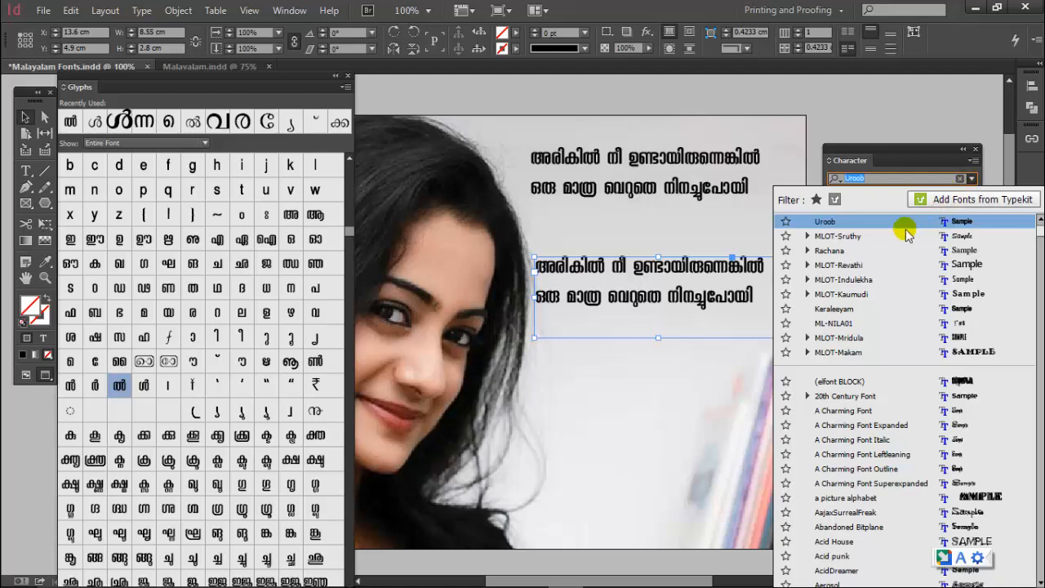
pyautogui.click(853, 249)
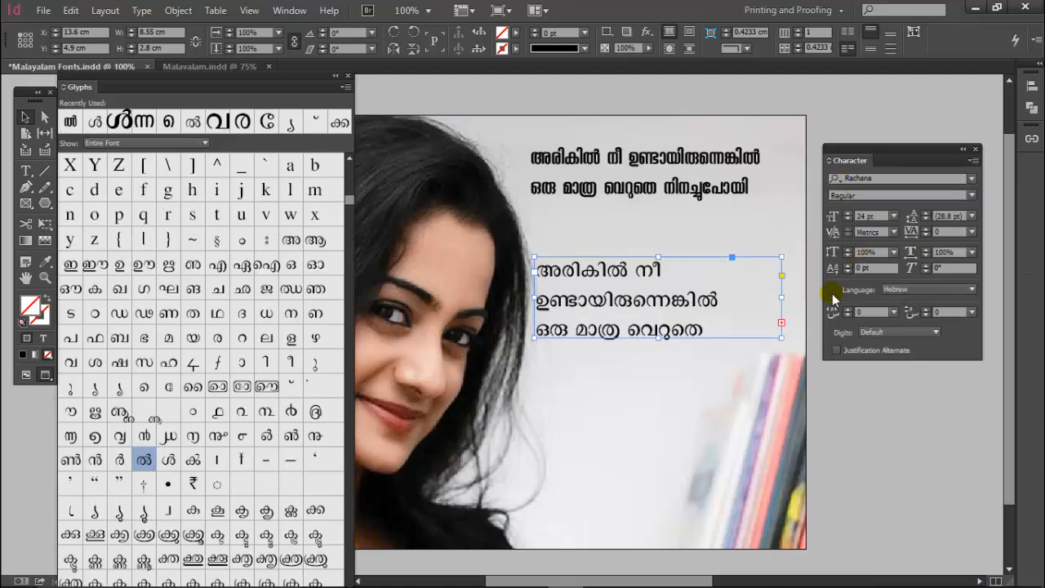
pyautogui.moveTo(782, 336); pyautogui.dragTo(771, 362)
# - Duplicate the Rachana verse below itself and change the copy's font to Keraleeyam
pyautogui.moveTo(693, 286); pyautogui.dragTo(688, 357)
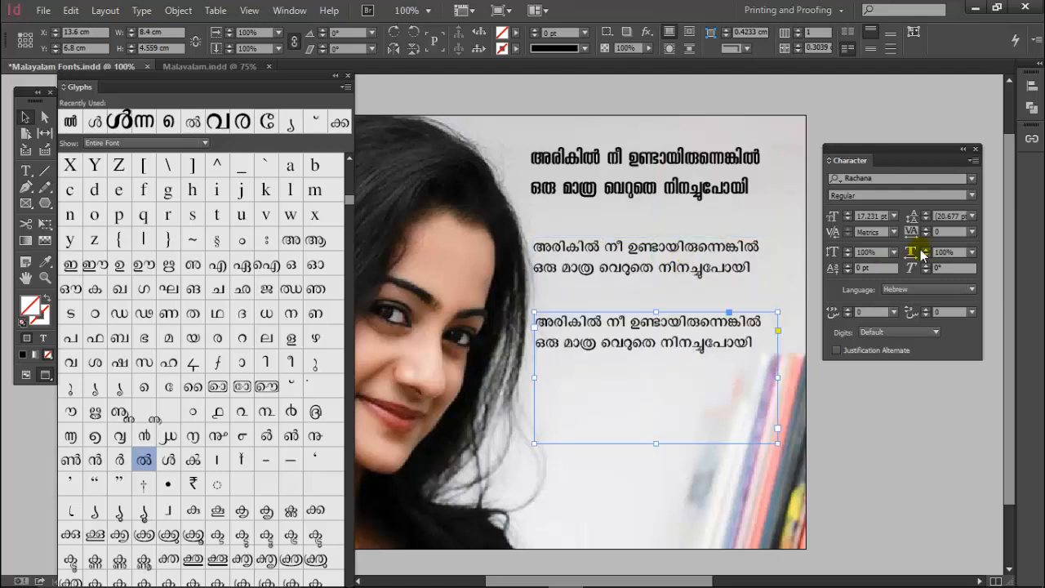
pyautogui.click(971, 178)
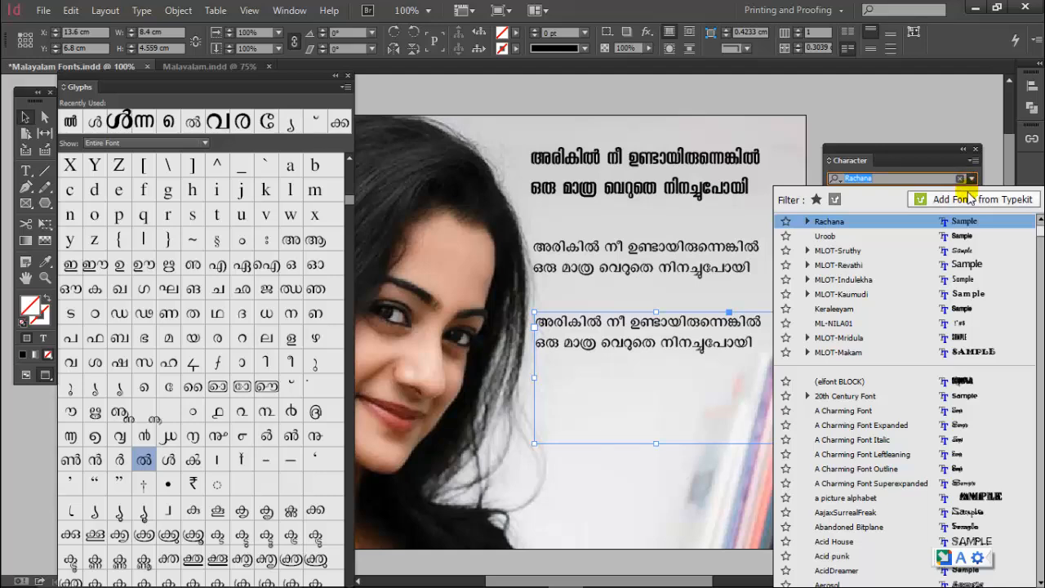
pyautogui.click(869, 313)
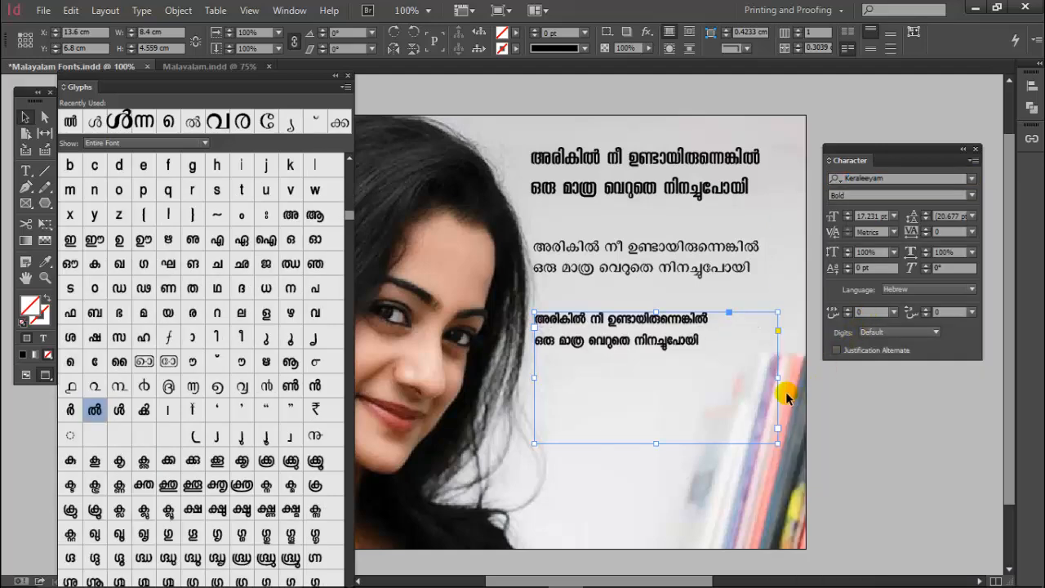
# - Set the third verse's language to English: USA, search the fonts for "indule" and try applying ML-IndulekhaHeavy to its text
pyautogui.click(878, 178)
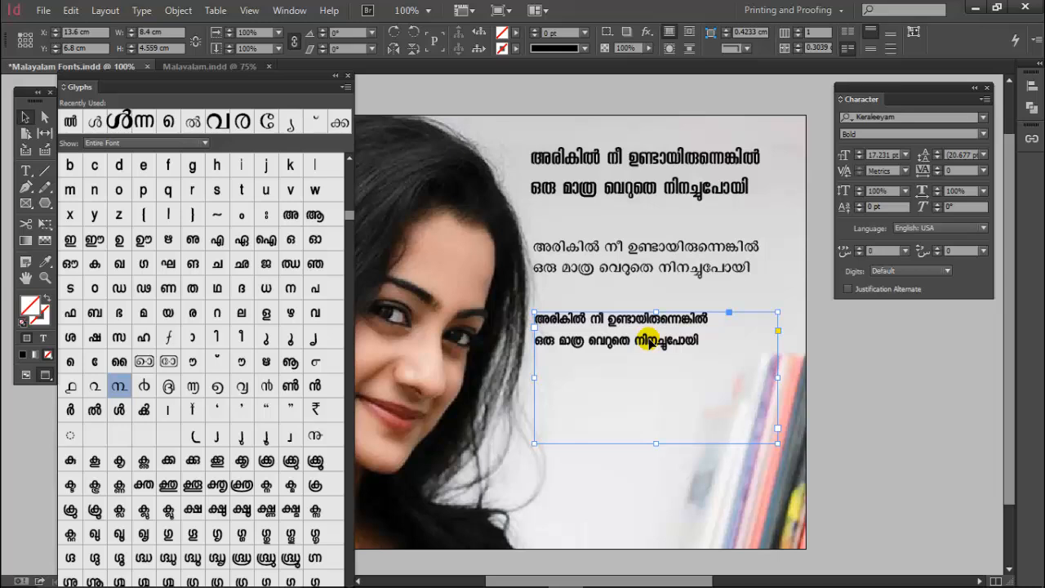
pyautogui.doubleClick(646, 341)
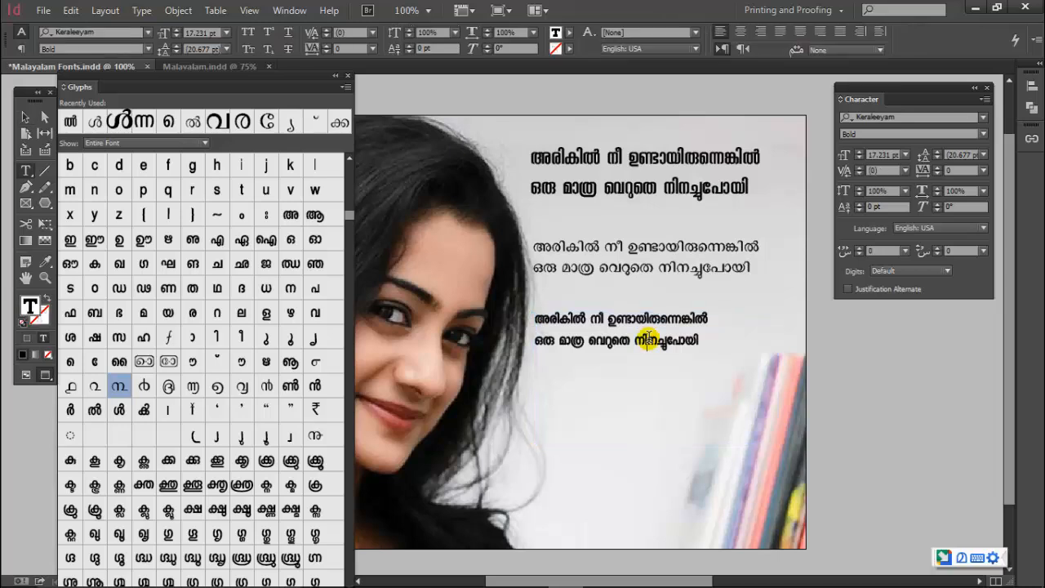
pyautogui.hotkey('ctrl', 'a')
pyautogui.click(888, 118)
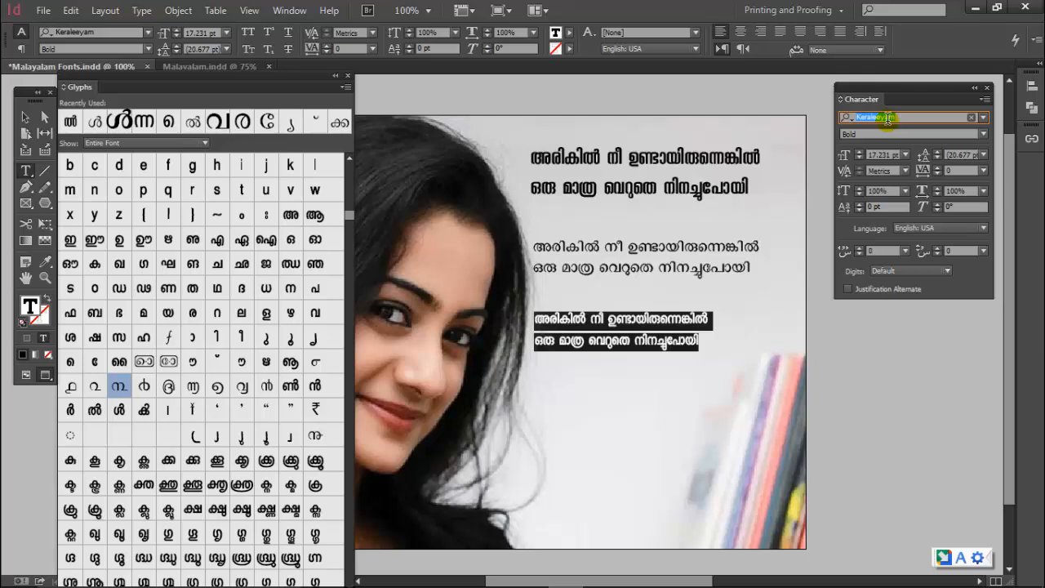
pyautogui.click(960, 558)
pyautogui.write('indule')
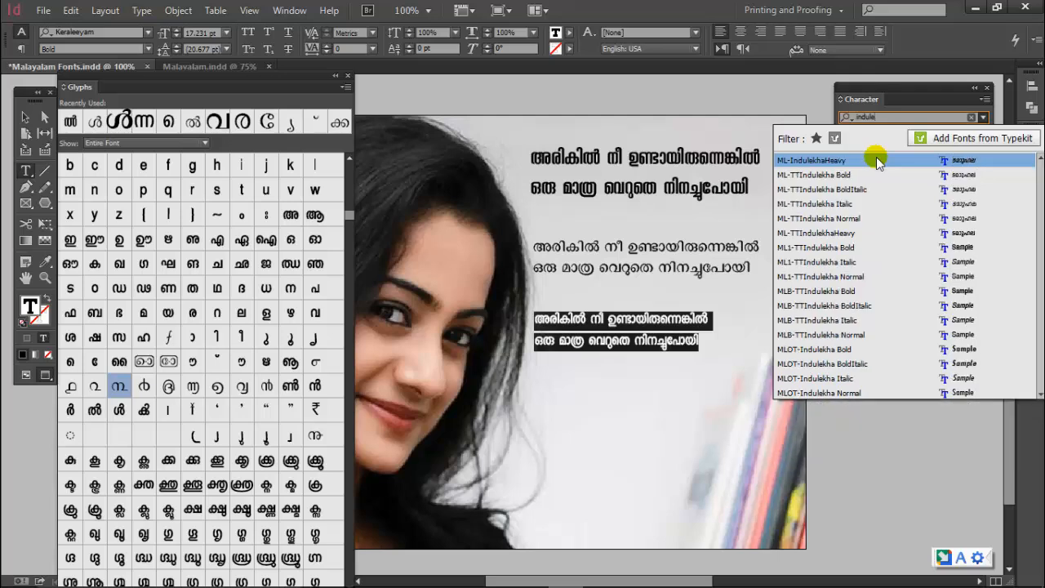
pyautogui.click(832, 160)
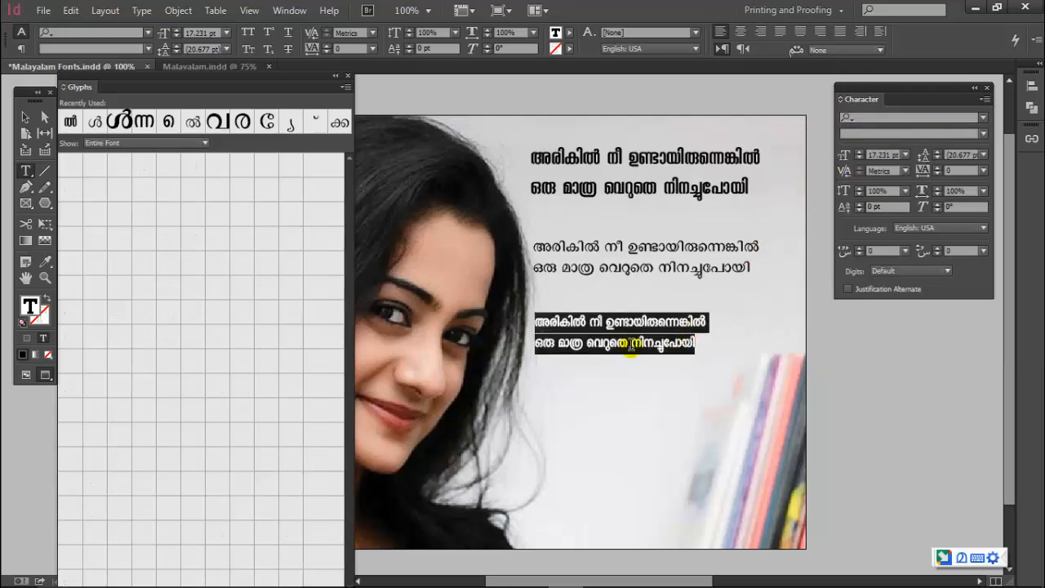
pyautogui.click(631, 344)
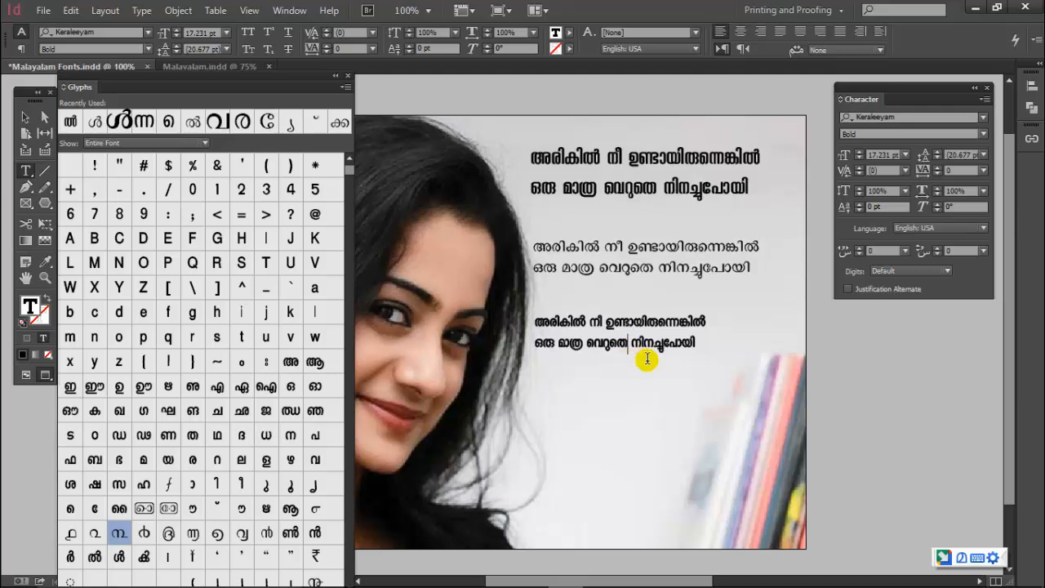
# - Enlarge all the text of the third verse to 21.231 pt
pyautogui.hotkey('ctrl', 'a')
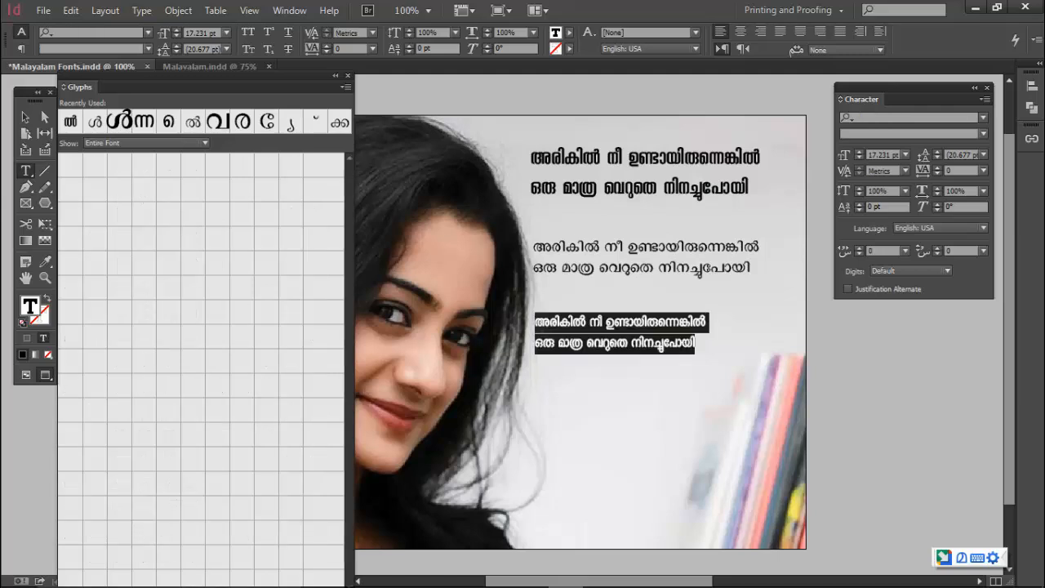
pyautogui.hotkey('ctrl', 'shift', '.')
pyautogui.hotkey('ctrl', 'shift', '.')
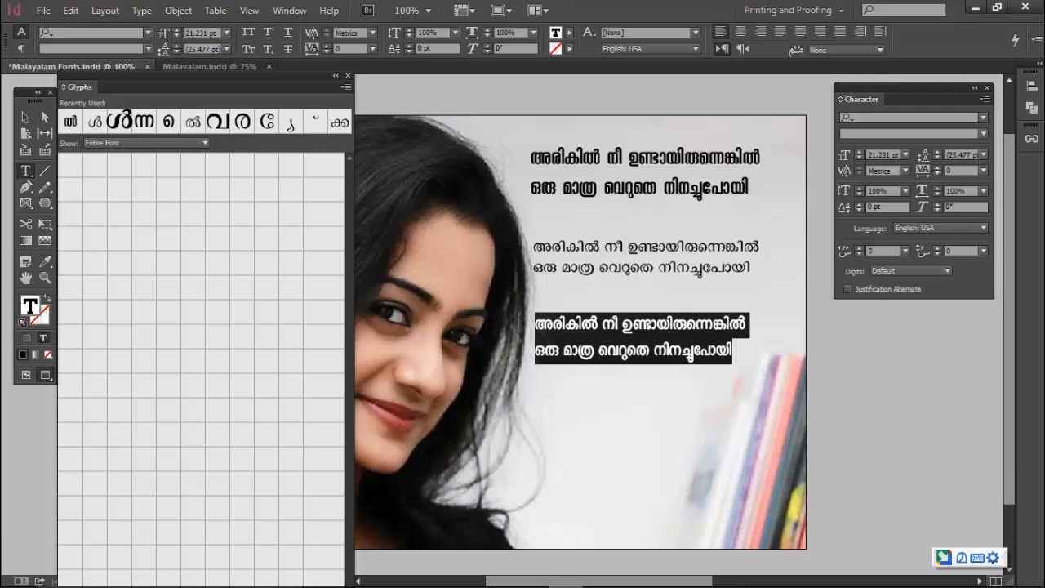
# - Convert the first verse's text frame to outlines and move the outlined verse to about X 12.3 cm, Y 1.05 cm
pyautogui.click(25, 117)
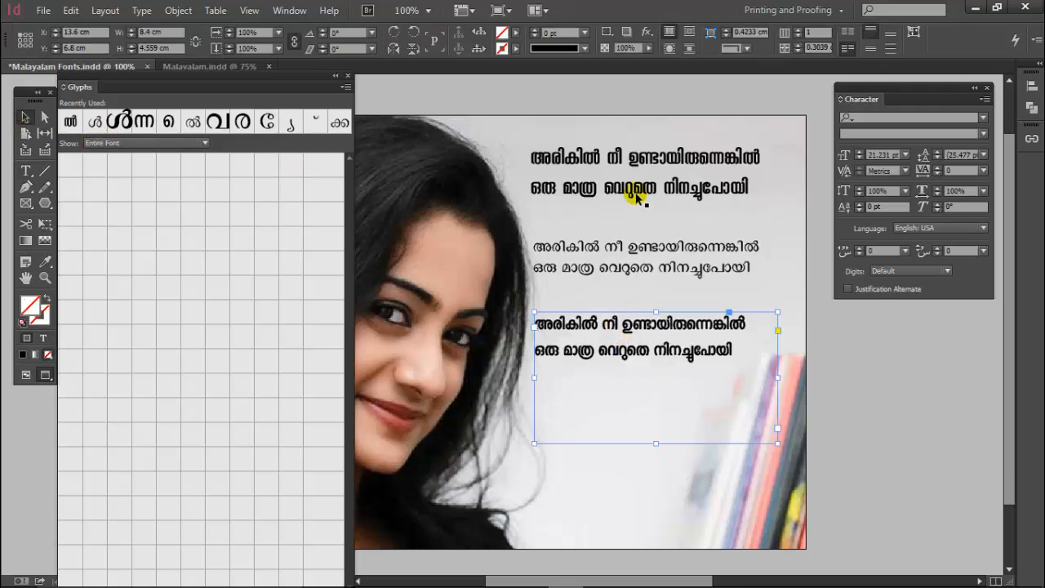
pyautogui.click(629, 196)
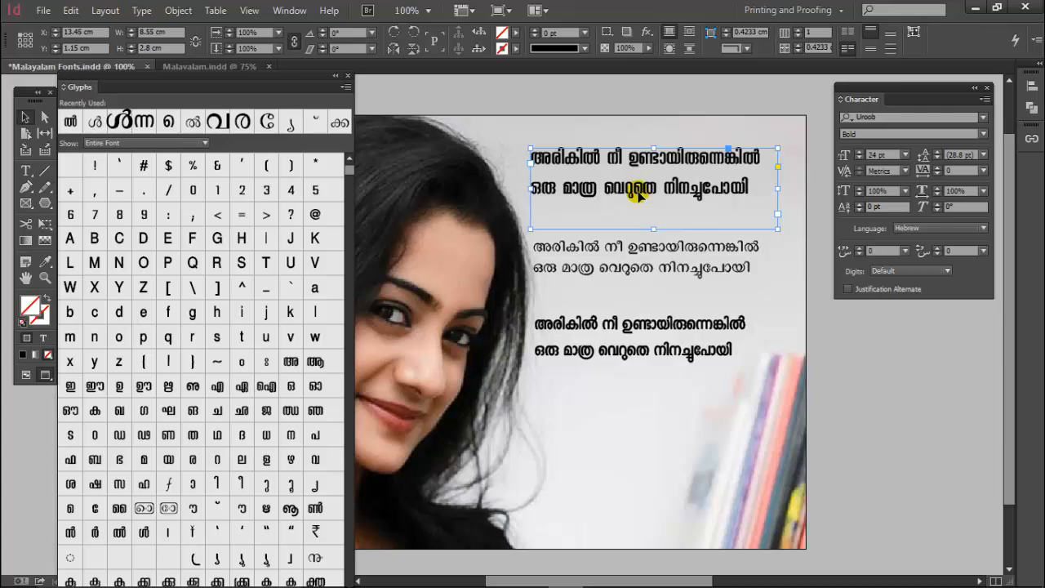
pyautogui.hotkey('ctrl', 'shift', 'o')
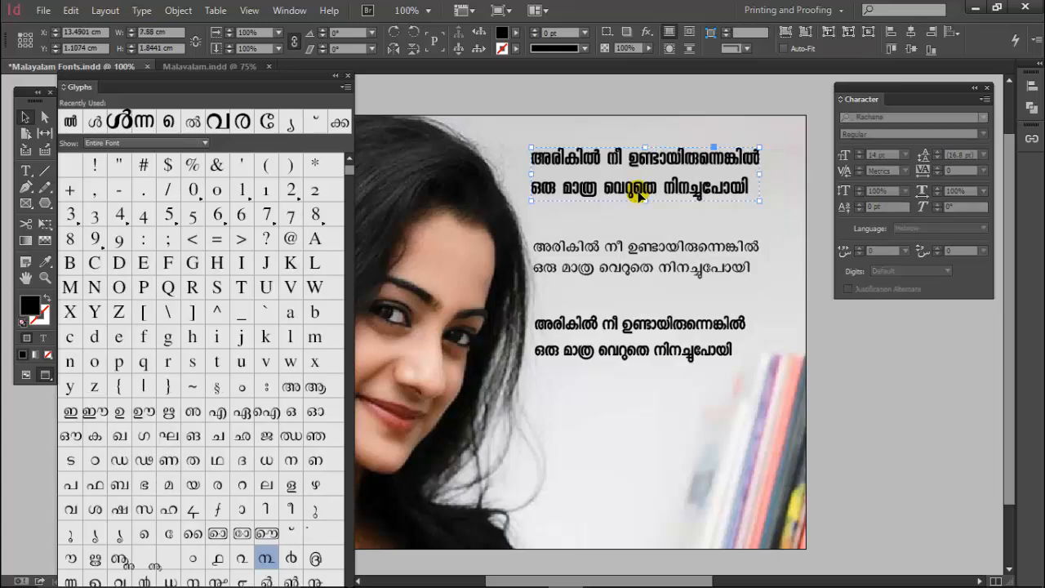
pyautogui.moveTo(641, 196)
pyautogui.mouseDown()
pyautogui.moveTo(600, 171)
pyautogui.moveTo(653, 181)
pyautogui.mouseUp()
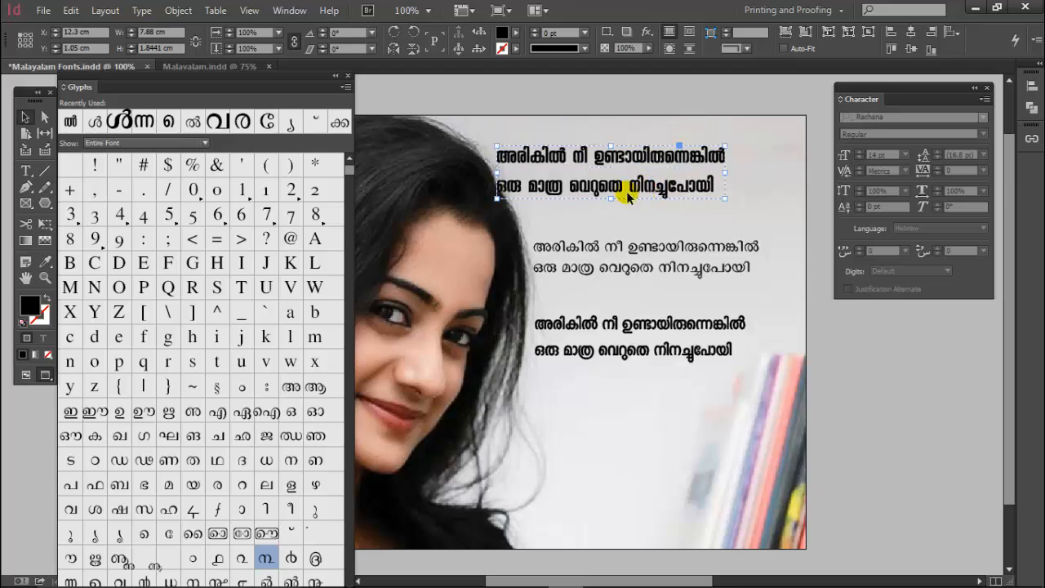
# - Fill the outlined first verse with the red swatch C=15 M=100 Y=100 K=0
pyautogui.press('F5')
pyautogui.click(841, 417)
pyautogui.click(873, 447)
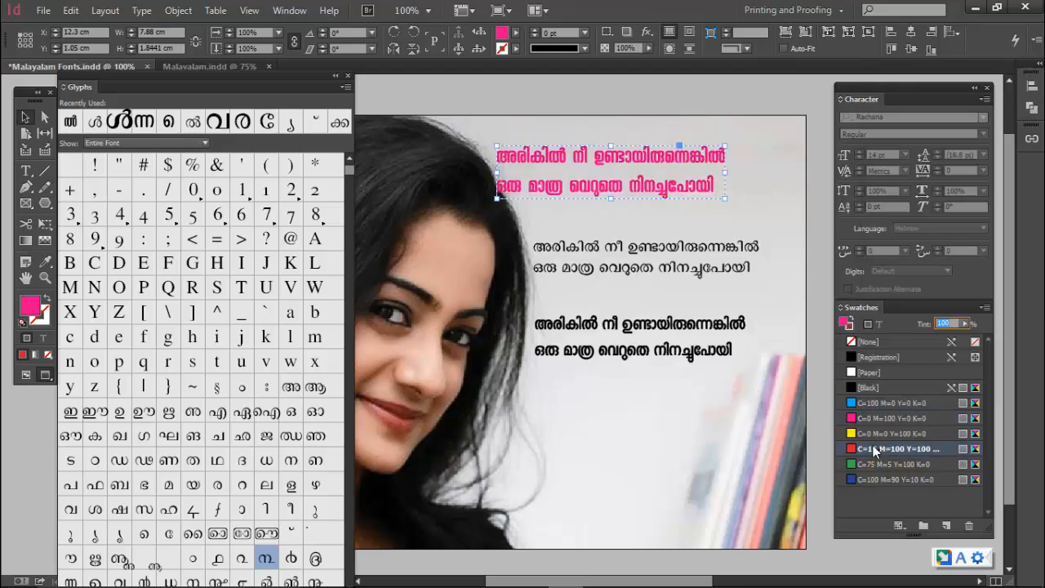
# - Convert the third verse to outlines, fill it with magenta C=0 M=100 Y=0 K=0, and view the page deselected without panels
pyautogui.click(630, 333)
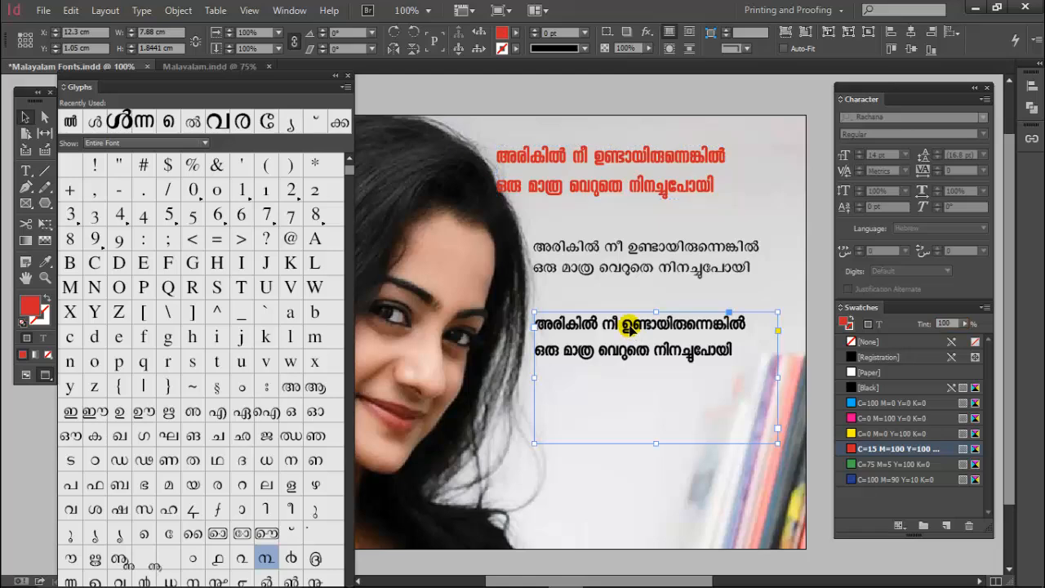
pyautogui.hotkey('ctrl', 'shift', 'o')
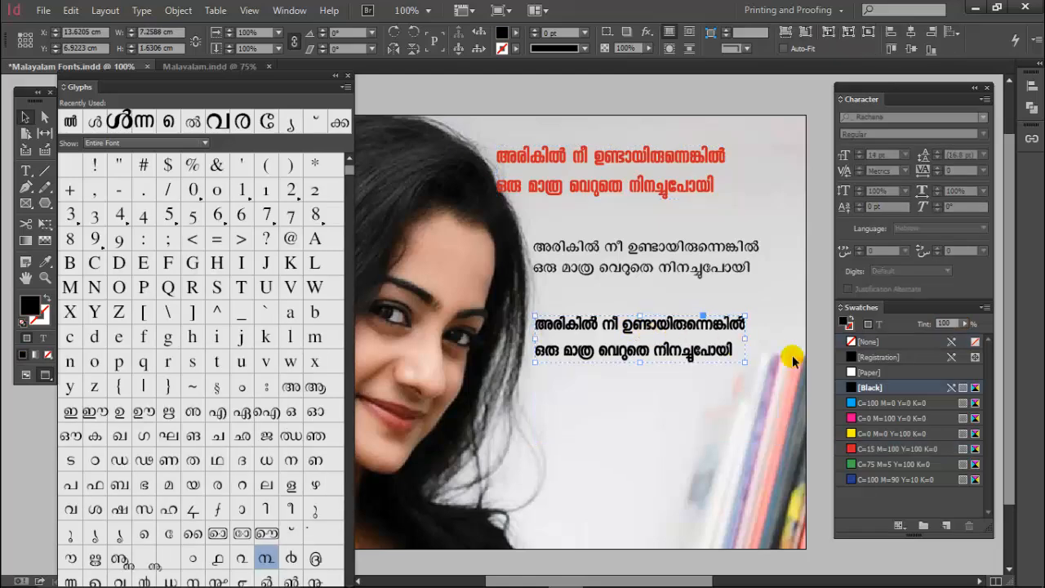
pyautogui.click(884, 419)
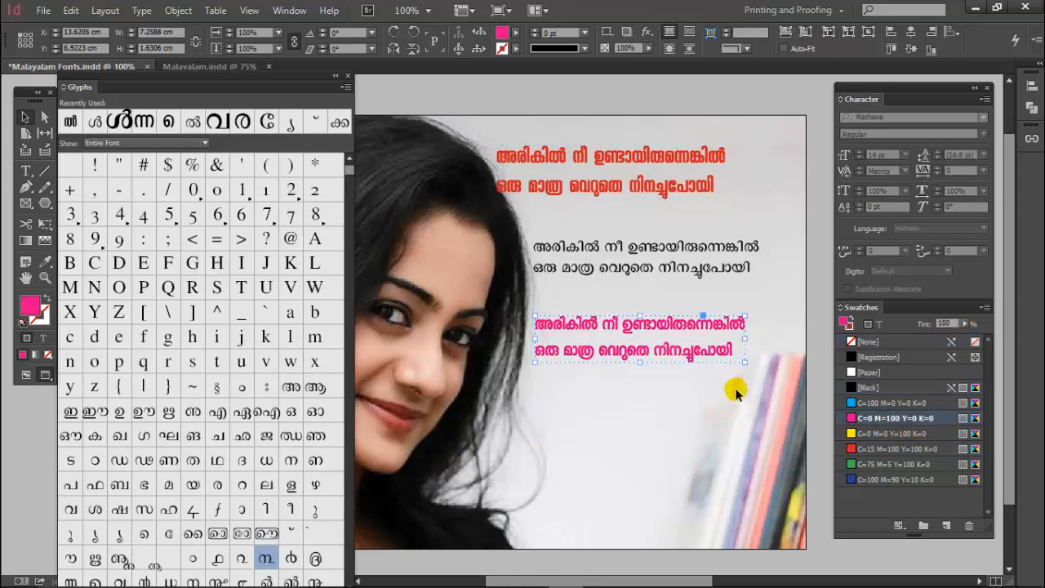
pyautogui.press('Tab')
pyautogui.click(881, 312)
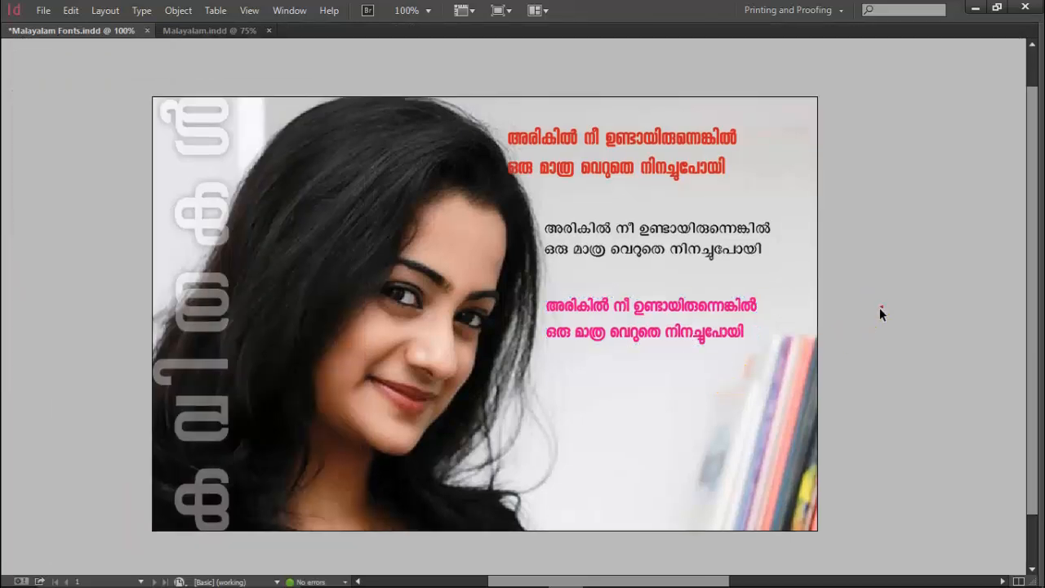